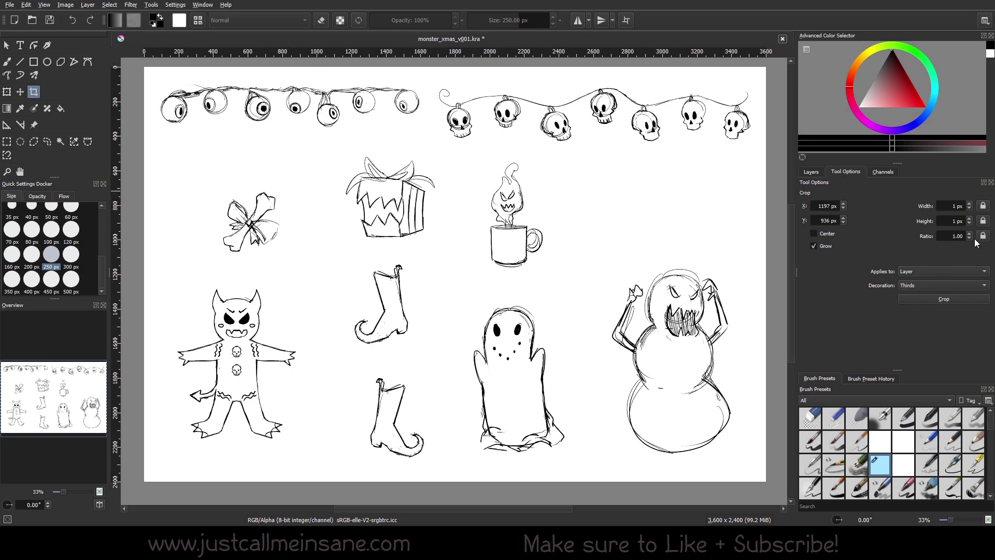
# Browse the list of available dockers and close it without changing anything.
pyautogui.click(175, 5)
pyautogui.moveTo(194, 73)
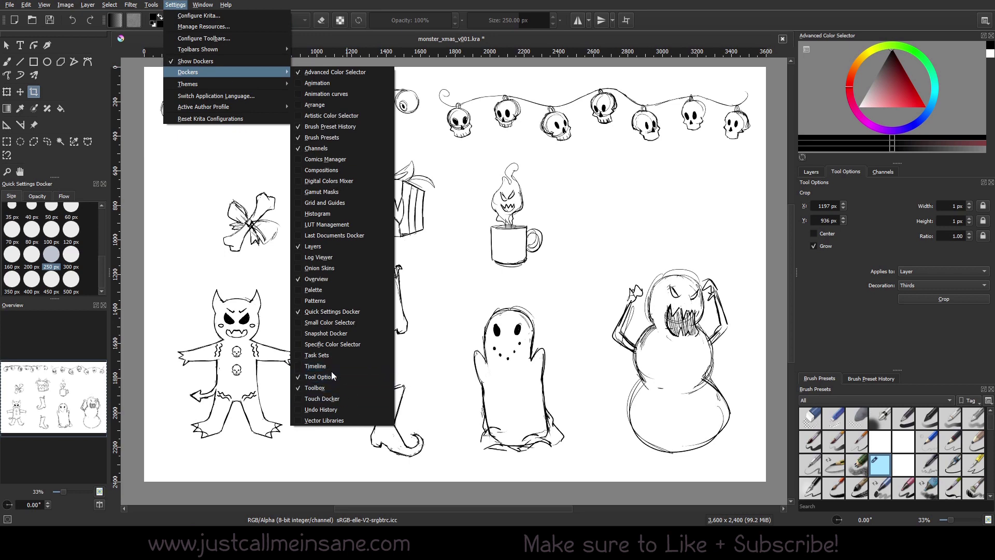
pyautogui.click(535, 36)
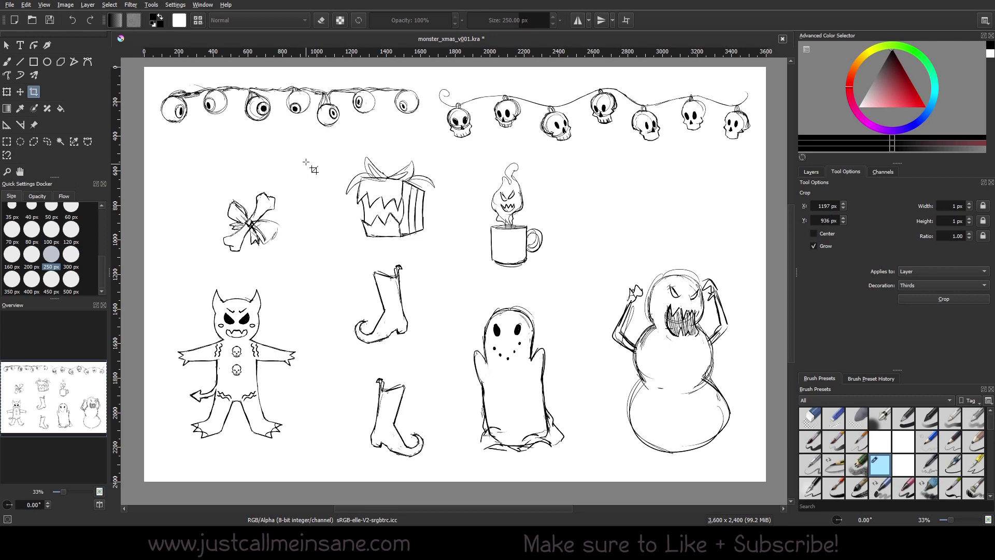
# Drag an 852 × 471 crop box around the gift sketch and place it at X 500, Y 250.
pyautogui.moveTo(299, 144); pyautogui.dragTo(447, 224)
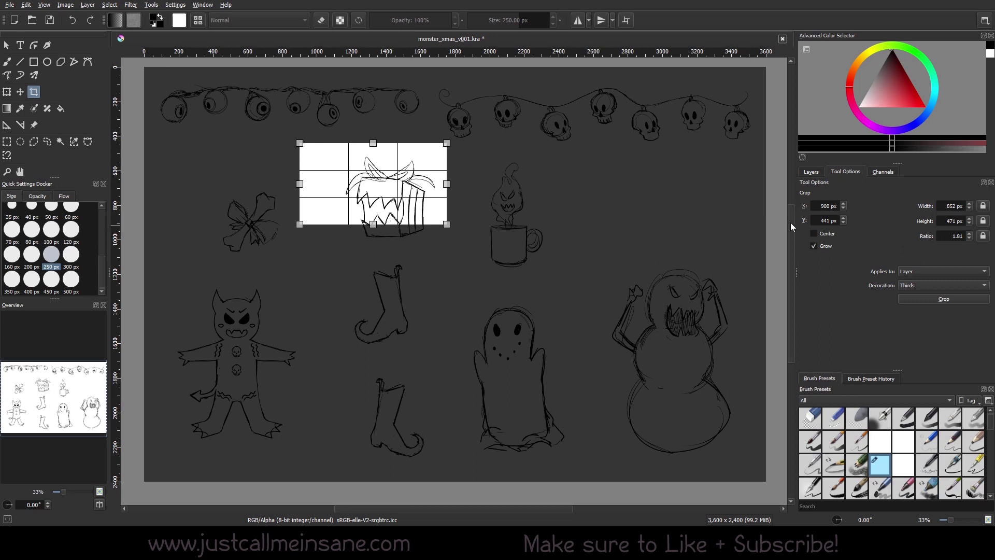
pyautogui.write('500')
pyautogui.press('Tab')
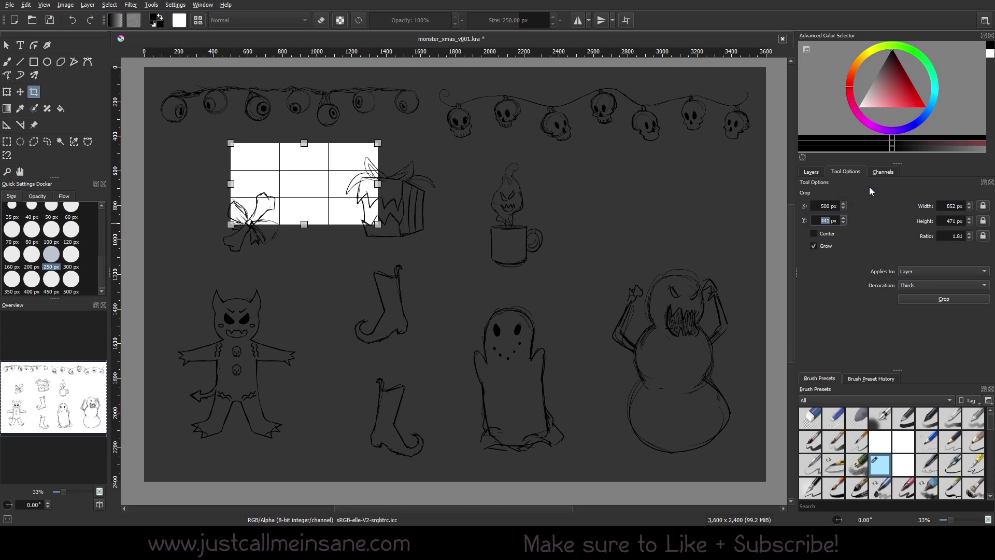
pyautogui.write('2')
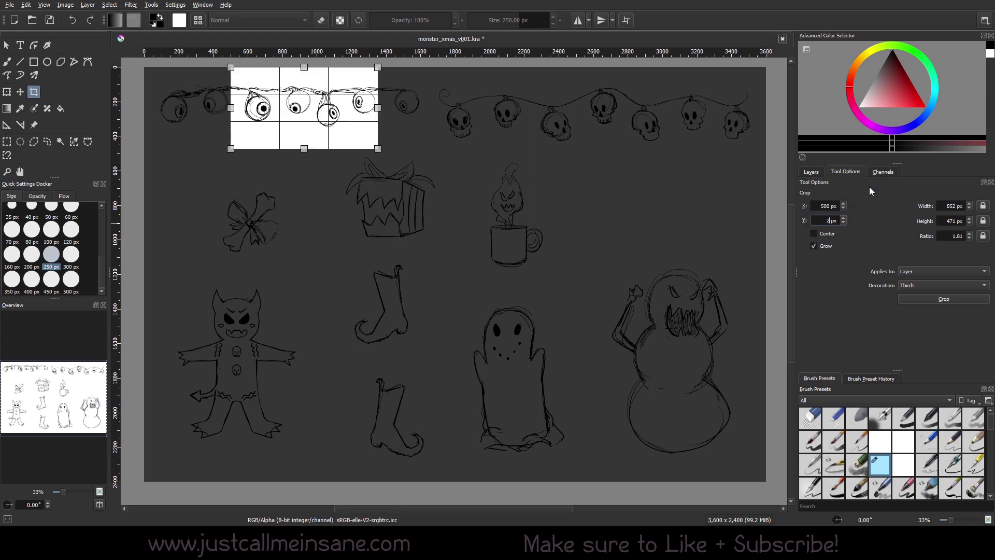
pyautogui.write('0')
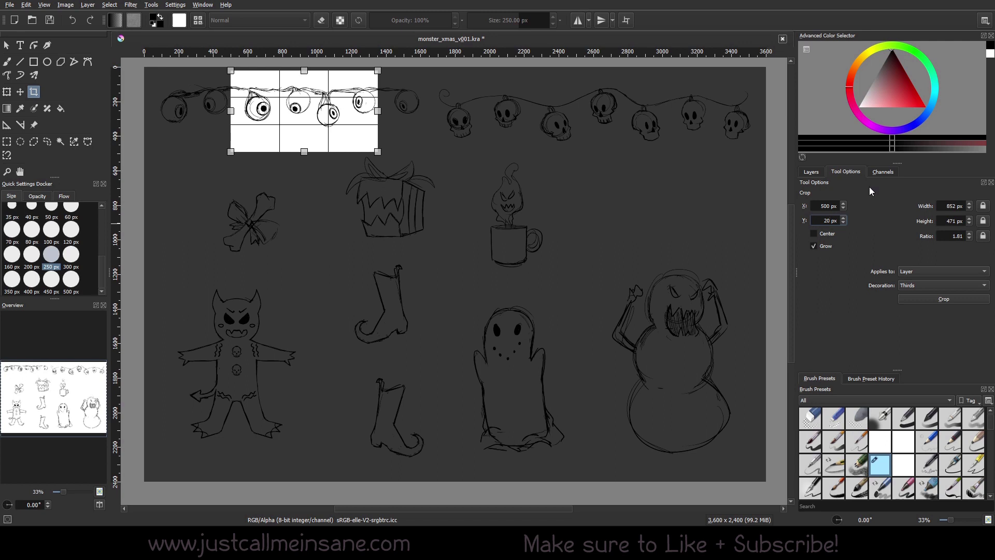
pyautogui.press('BackSpace')
pyautogui.write('50')
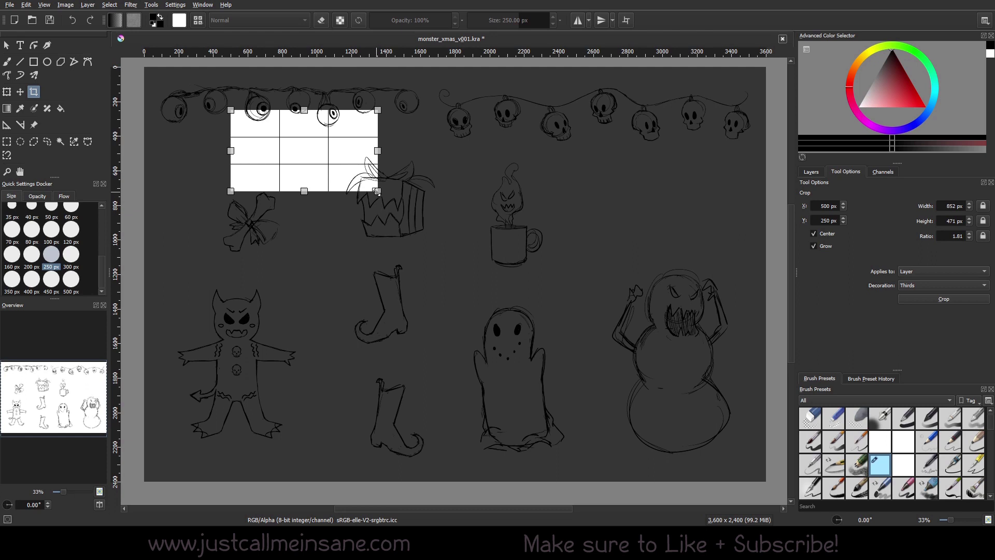
# Drag the crop corner outward from the centre to 2325 × 1467 px, gift to ghost.
pyautogui.moveTo(377, 191); pyautogui.dragTo(685, 423)
# Stretch the crop box past the canvas's bottom-right edge, then cancel that crop.
pyautogui.moveTo(455, 227); pyautogui.dragTo(525, 267)
pyautogui.scroll(-1, 519, 280)
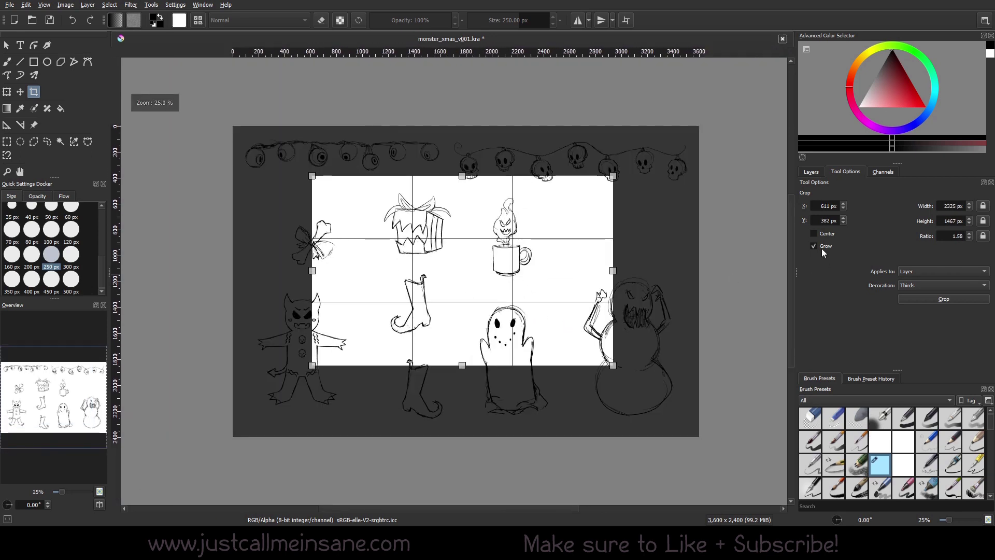
pyautogui.moveTo(614, 270); pyautogui.dragTo(602, 294)
pyautogui.moveTo(314, 176); pyautogui.dragTo(218, 116)
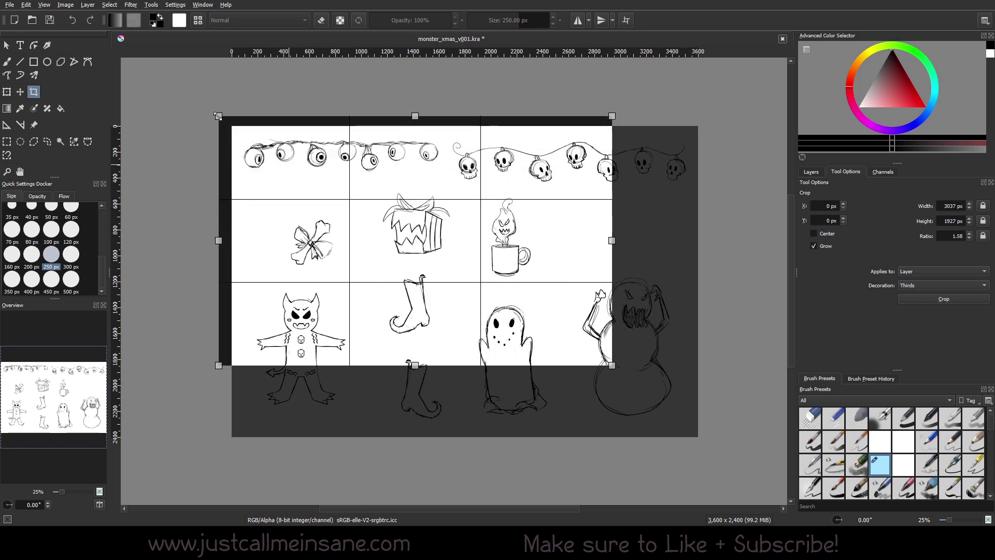
pyautogui.moveTo(617, 370); pyautogui.dragTo(715, 486)
pyautogui.scroll(-2, 469, 296)
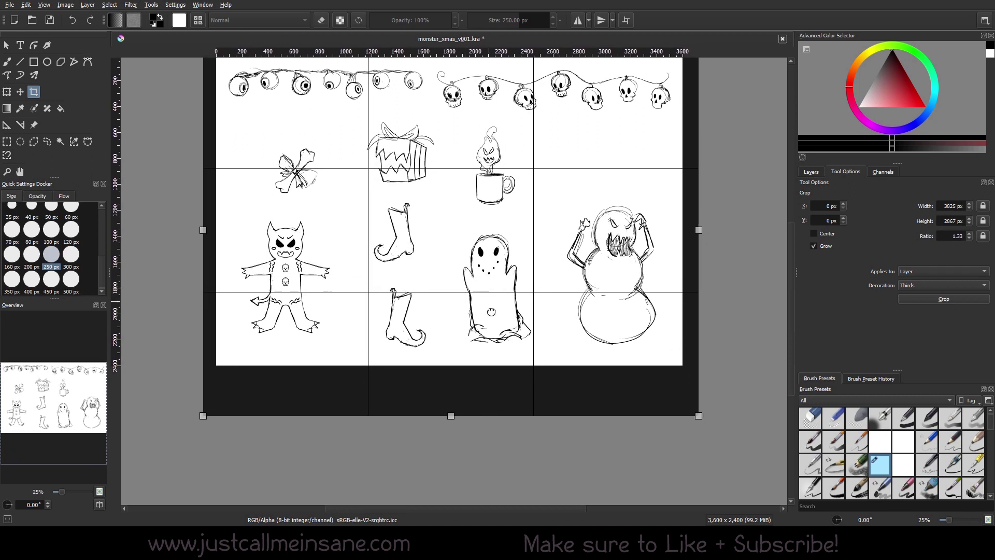
pyautogui.moveTo(468, 297); pyautogui.dragTo(467, 299)
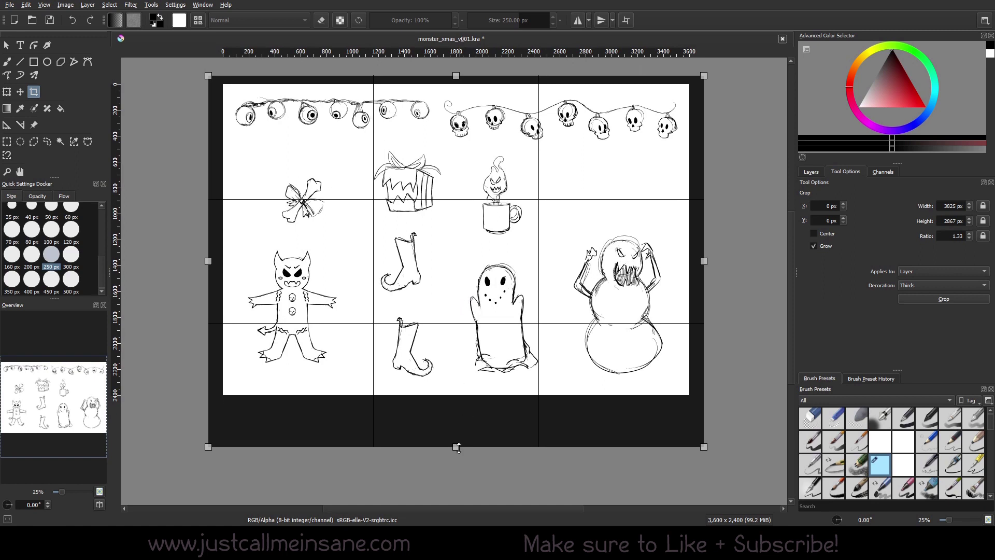
pyautogui.moveTo(458, 446)
pyautogui.mouseDown()
pyautogui.moveTo(457, 469)
pyautogui.moveTo(455, 449)
pyautogui.mouseUp()
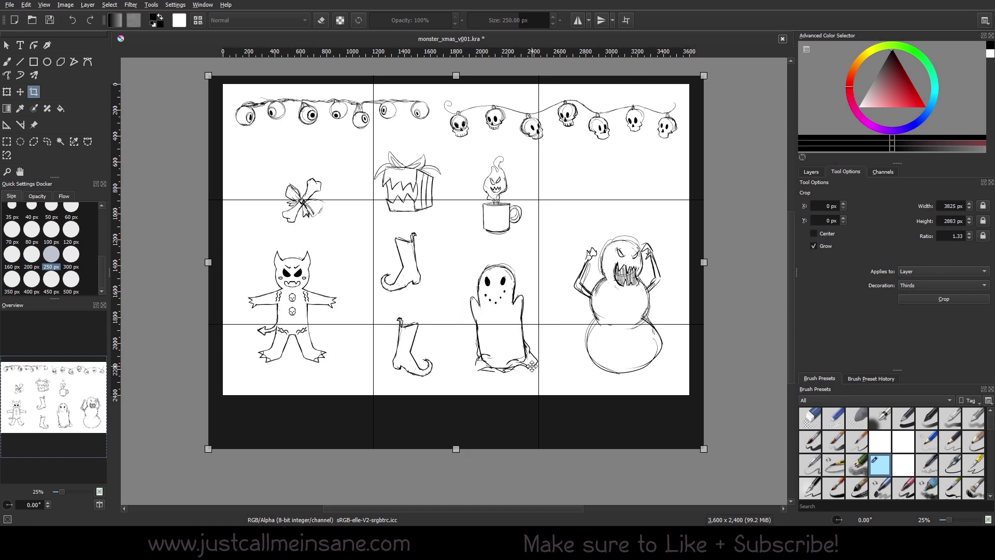
pyautogui.press('Escape')
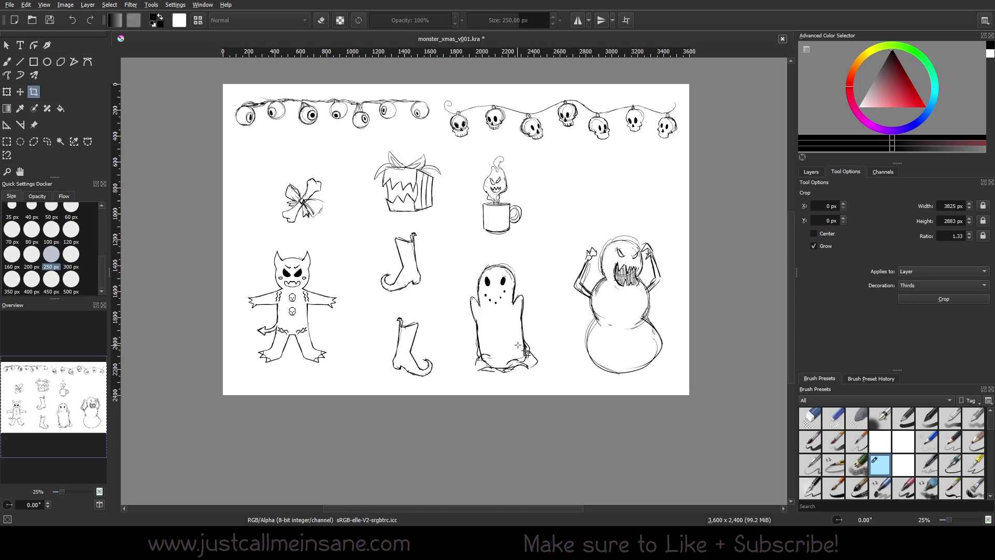
# Redraw the crop, set Applies to: Image, and enlarge the canvas to 3825 × 2883 px.
pyautogui.click(520, 260)
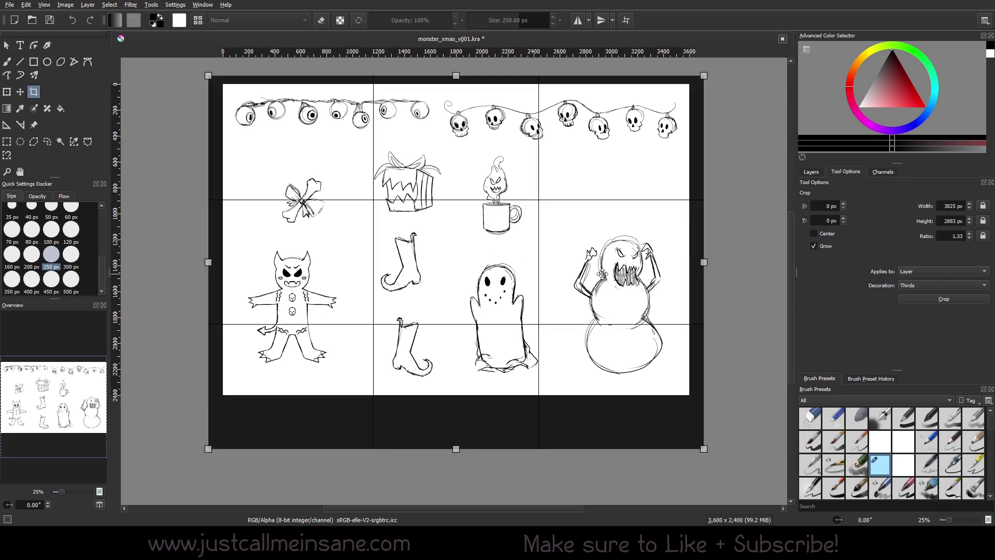
pyautogui.click(915, 269)
pyautogui.click(914, 281)
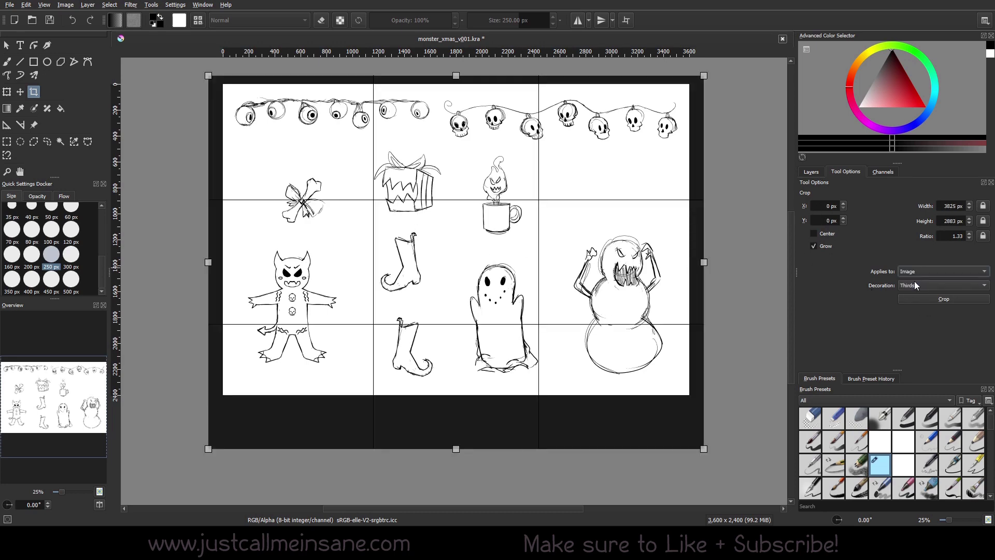
pyautogui.doubleClick(516, 280)
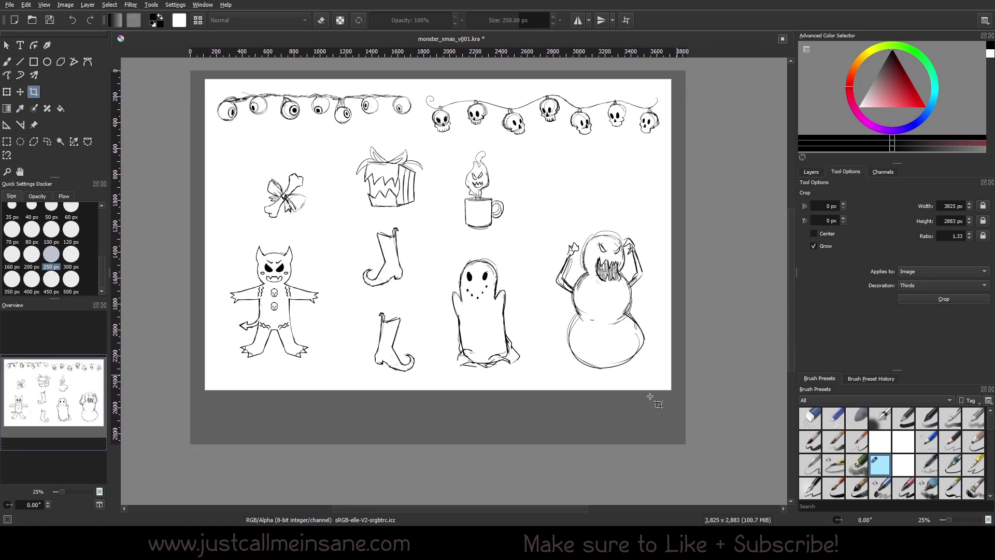
# Hide and re-show the background layer to check the white fill in the new area.
pyautogui.moveTo(279, 470); pyautogui.dragTo(292, 440)
pyautogui.click(811, 172)
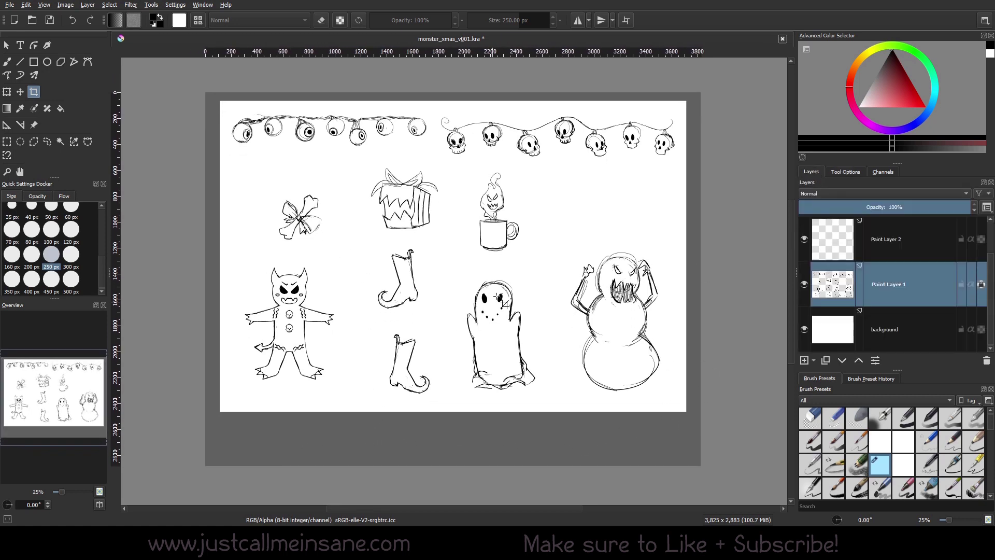
pyautogui.click(804, 330)
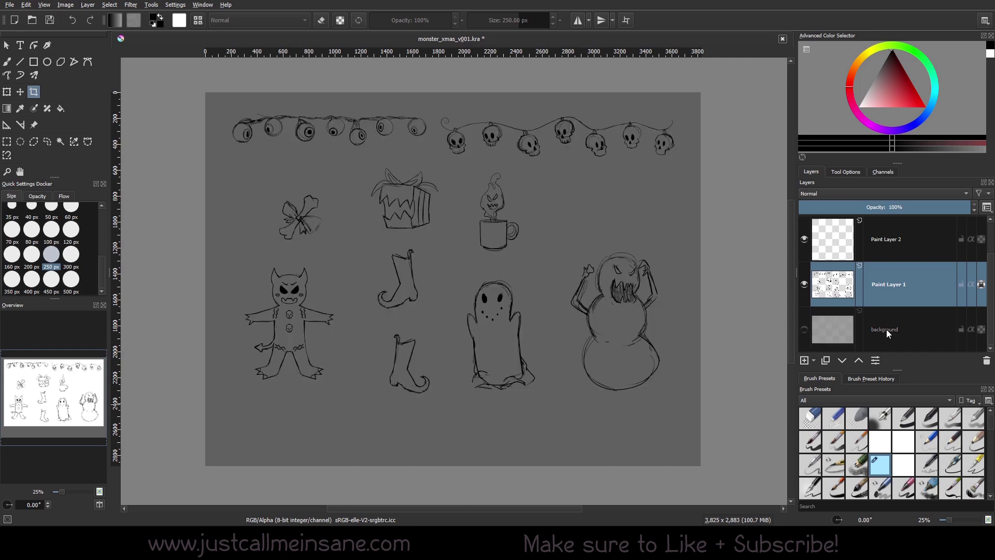
pyautogui.click(907, 335)
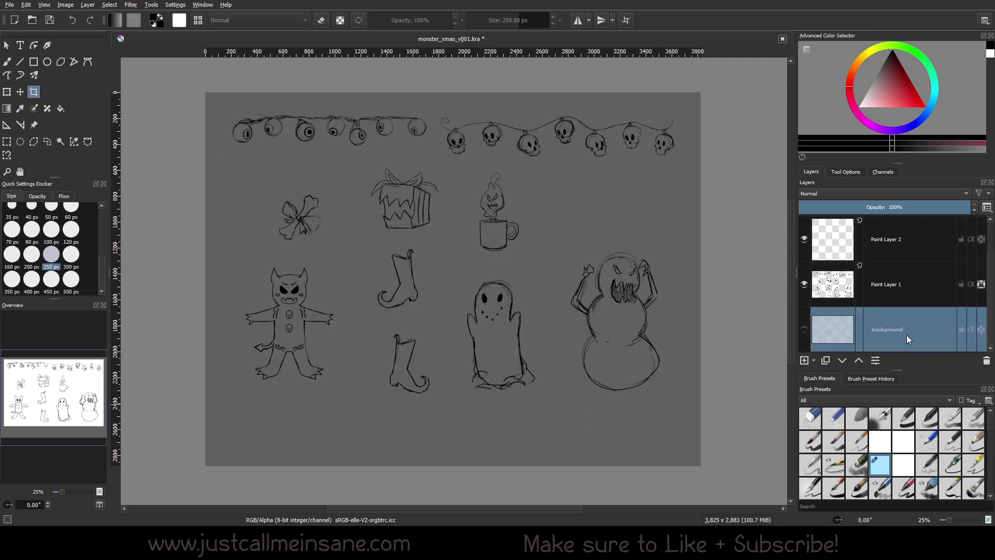
pyautogui.click(803, 331)
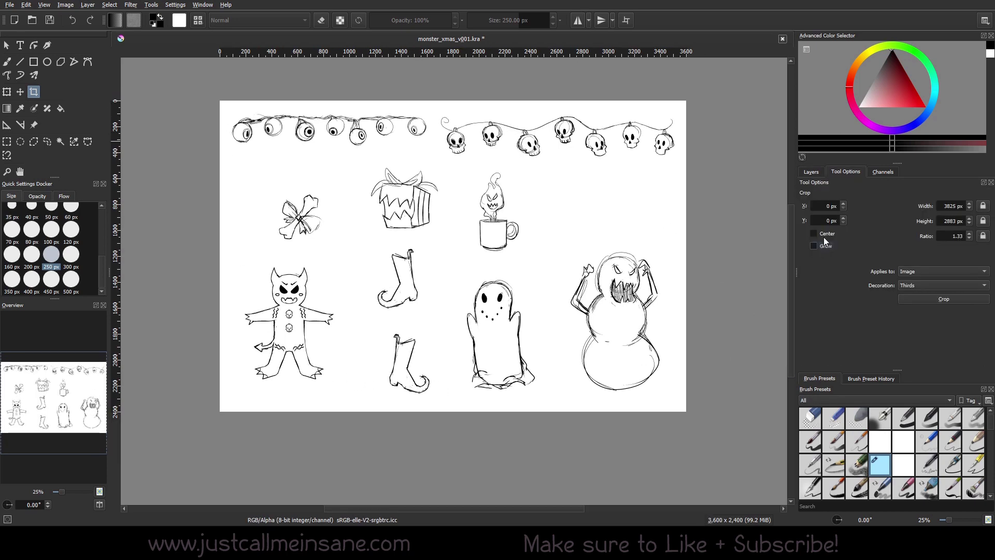
# Start a new crop frame over the image and set its size to 1200 × 1200 px.
pyautogui.click(436, 230)
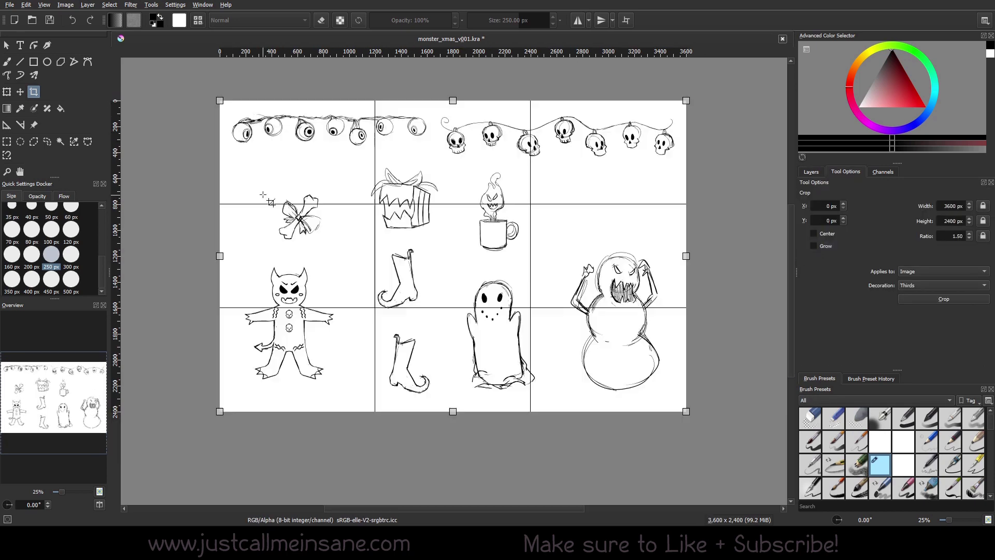
pyautogui.moveTo(684, 256); pyautogui.dragTo(721, 268)
pyautogui.moveTo(445, 411); pyautogui.dragTo(453, 435)
pyautogui.moveTo(220, 100)
pyautogui.mouseDown()
pyautogui.moveTo(289, 160)
pyautogui.moveTo(219, 101)
pyautogui.mouseUp()
pyautogui.doubleClick(949, 206)
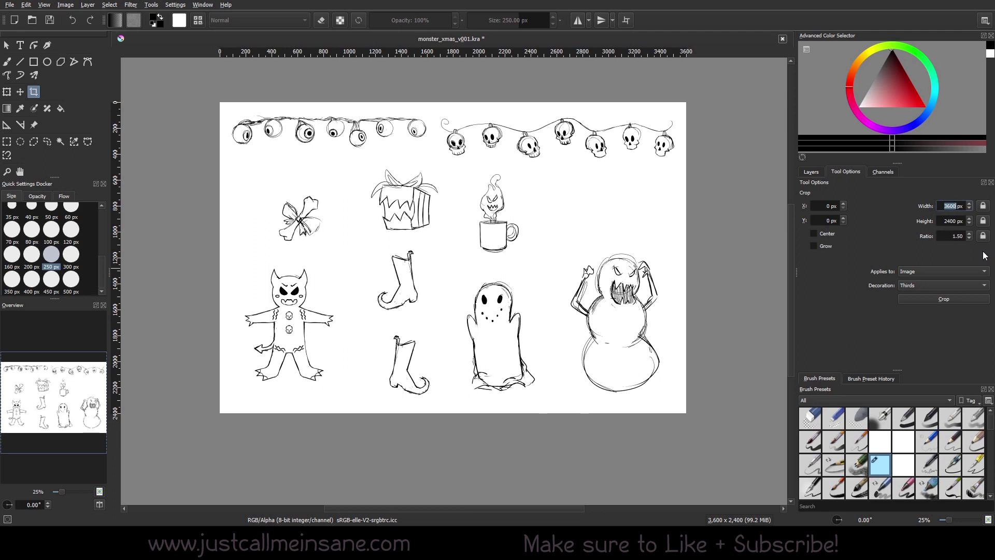
pyautogui.write('1200')
pyautogui.press('Tab')
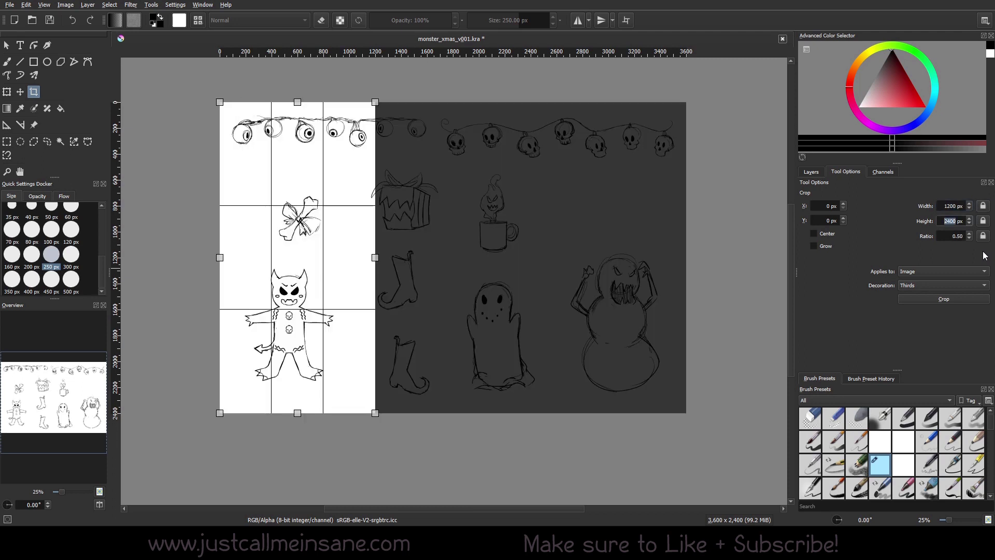
pyautogui.write('1200')
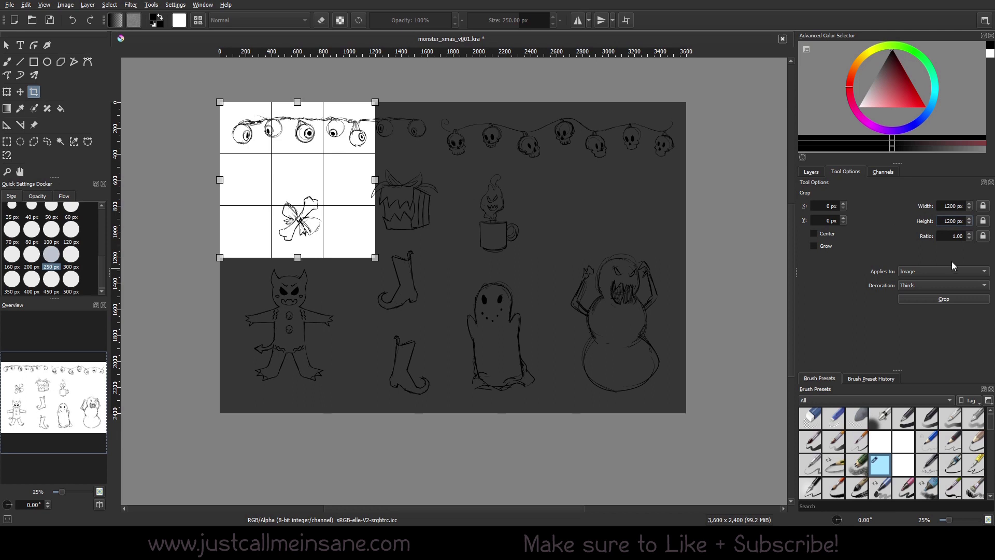
# Move the square crop onto the gingerbread monster at X 0, Y 1164.
pyautogui.moveTo(356, 203); pyautogui.dragTo(513, 266)
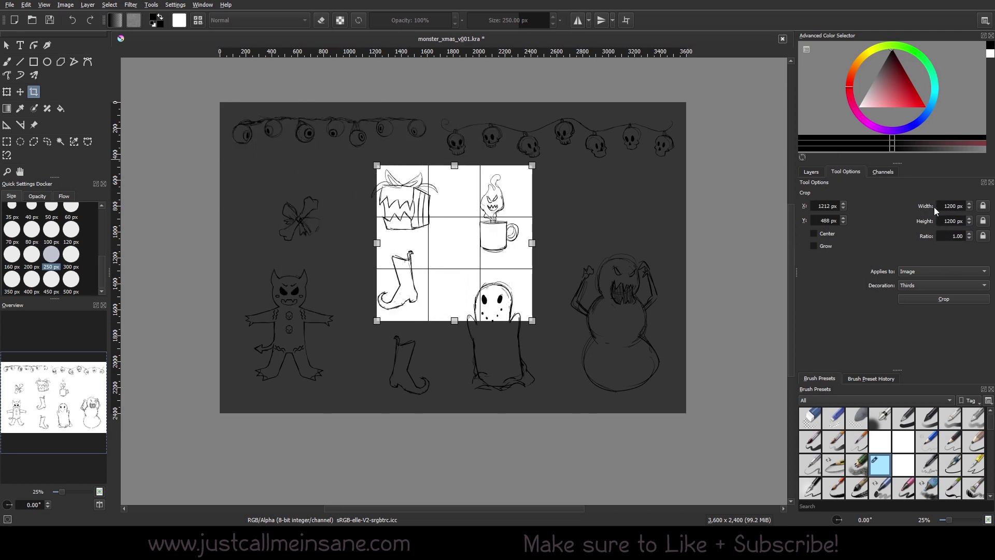
pyautogui.moveTo(446, 252); pyautogui.dragTo(242, 395)
pyautogui.moveTo(333, 349); pyautogui.dragTo(215, 414)
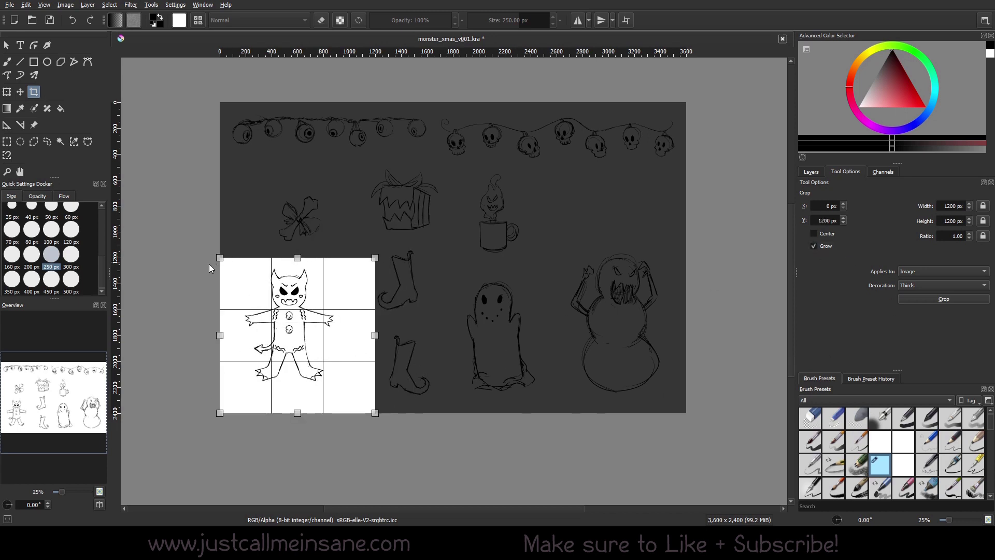
pyautogui.moveTo(279, 349); pyautogui.dragTo(288, 336)
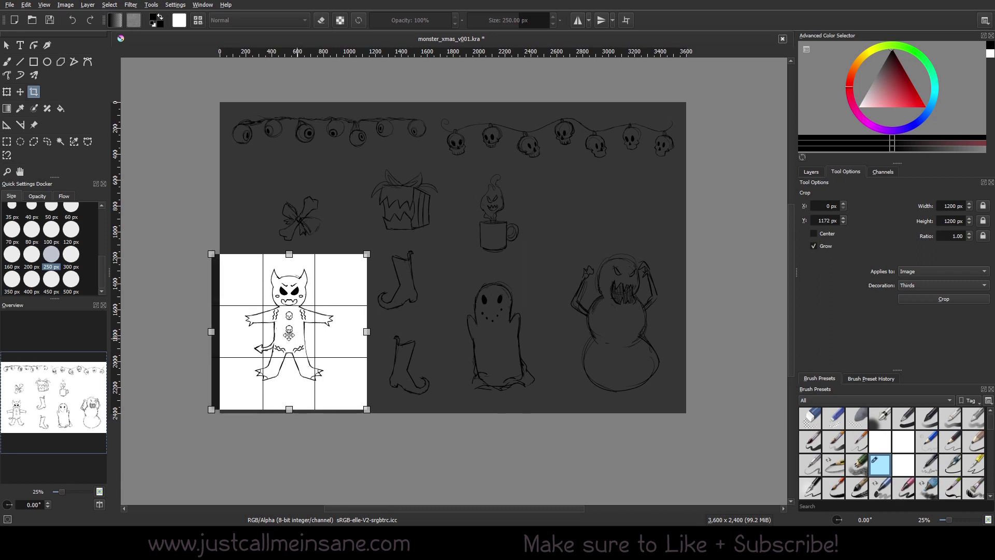
pyautogui.moveTo(289, 335); pyautogui.dragTo(293, 331)
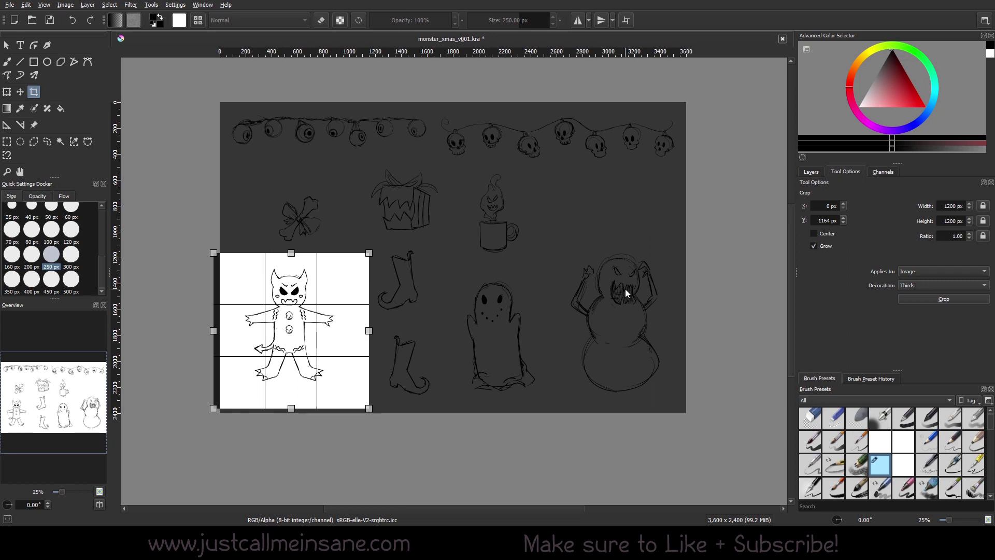
# Apply the 1200 × 1200 gingerbread crop, zoom in and out to inspect, then undo it.
pyautogui.press('Return')
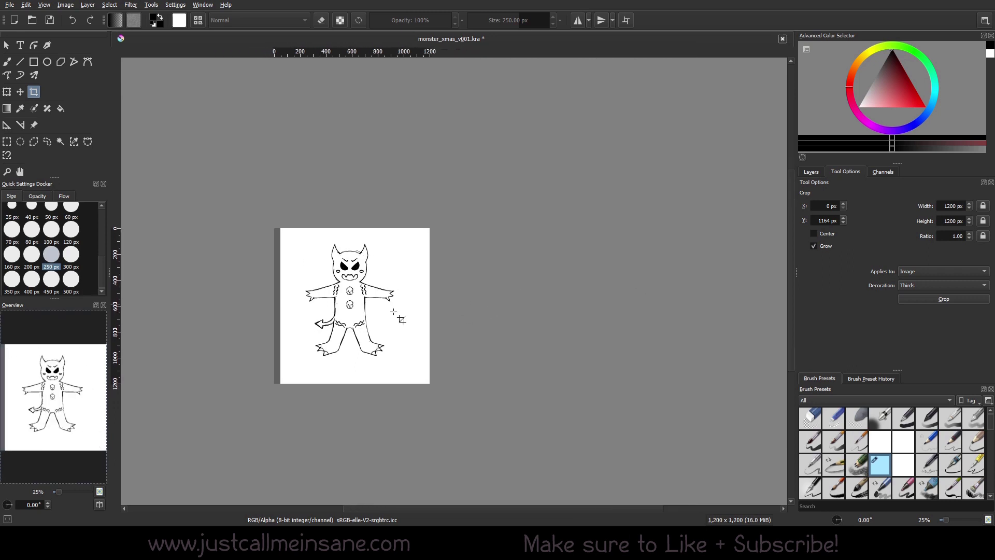
pyautogui.moveTo(310, 304); pyautogui.dragTo(339, 313)
pyautogui.scroll(1, 338, 313)
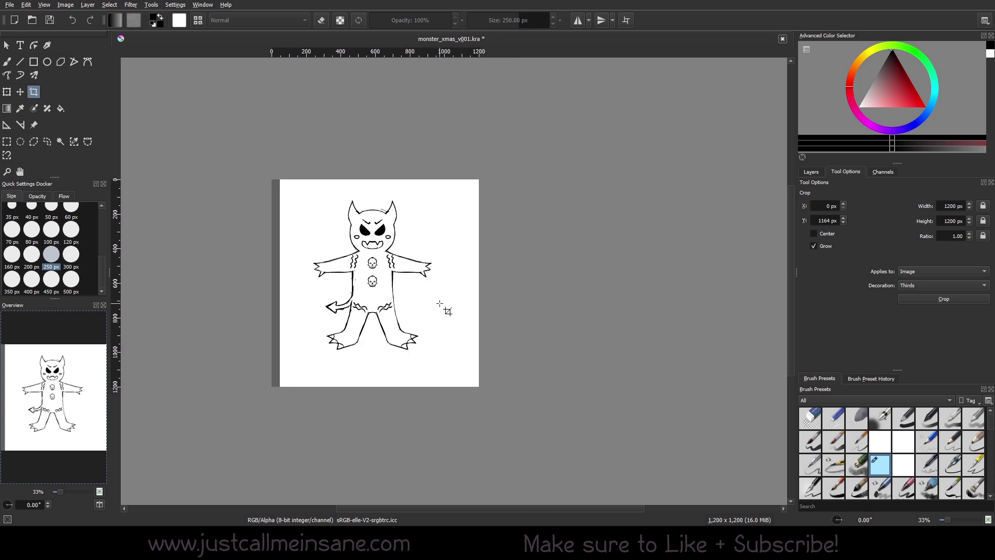
pyautogui.scroll(-1, 458, 263)
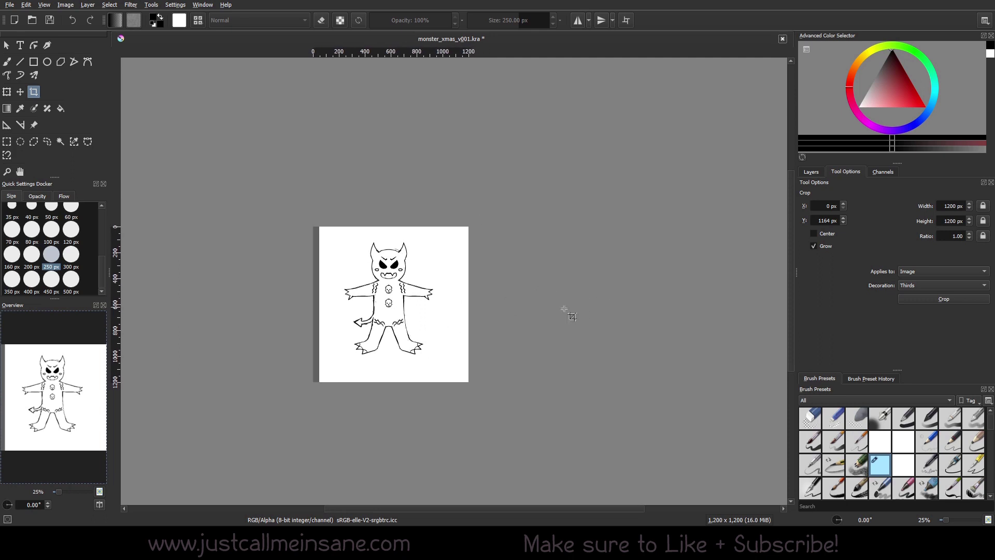
pyautogui.hotkey('ctrl', 'z')
pyautogui.moveTo(522, 278); pyautogui.dragTo(421, 326)
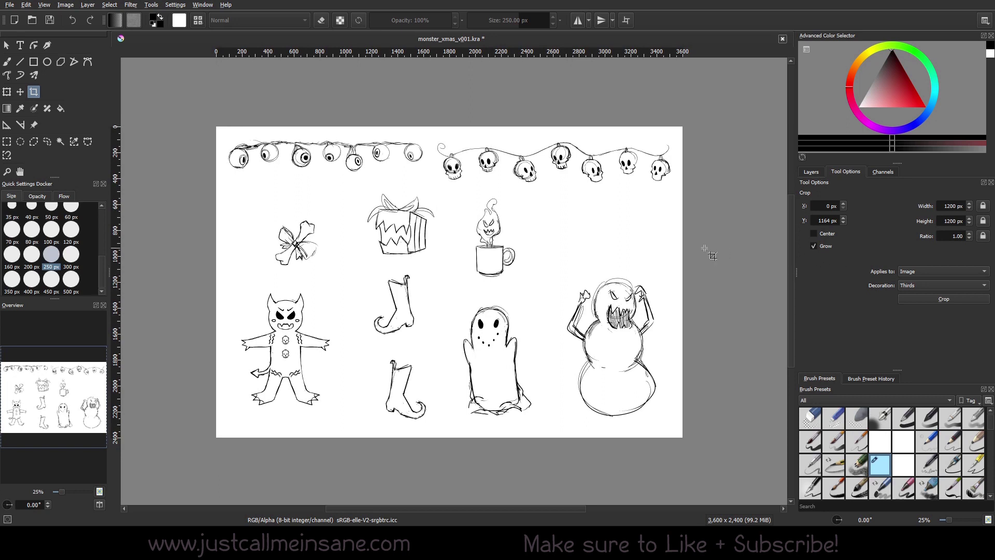
# Revert an accidental eyeball change and set the crop width to 800 px.
pyautogui.click(444, 288)
pyautogui.click(90, 20)
pyautogui.doubleClick(949, 206)
pyautogui.write('800')
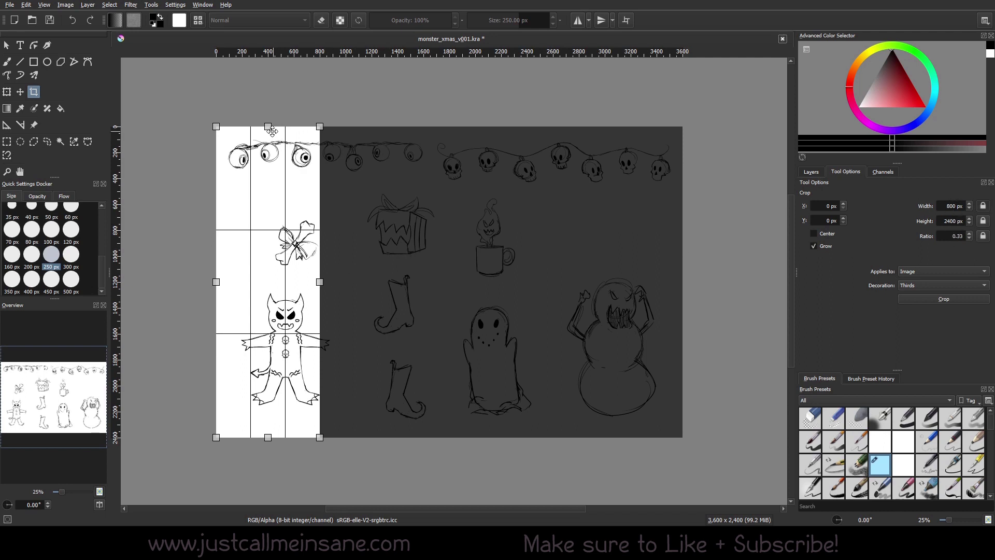
# Fit the 800 × 728 crop frame around the mug at X 1724, Y 496.
pyautogui.moveTo(269, 128)
pyautogui.mouseDown()
pyautogui.moveTo(270, 208)
pyautogui.moveTo(274, 171)
pyautogui.moveTo(342, 292)
pyautogui.moveTo(422, 236)
pyautogui.moveTo(422, 210)
pyautogui.moveTo(422, 331)
pyautogui.moveTo(423, 145)
pyautogui.moveTo(422, 285)
pyautogui.moveTo(399, 135)
pyautogui.mouseUp()
pyautogui.moveTo(391, 170); pyautogui.dragTo(480, 197)
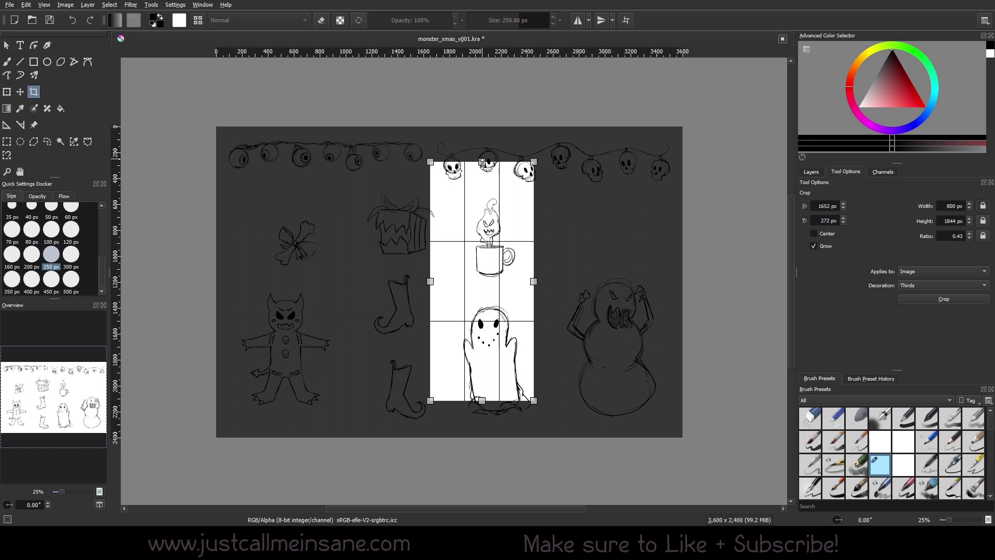
pyautogui.moveTo(481, 156); pyautogui.dragTo(481, 238)
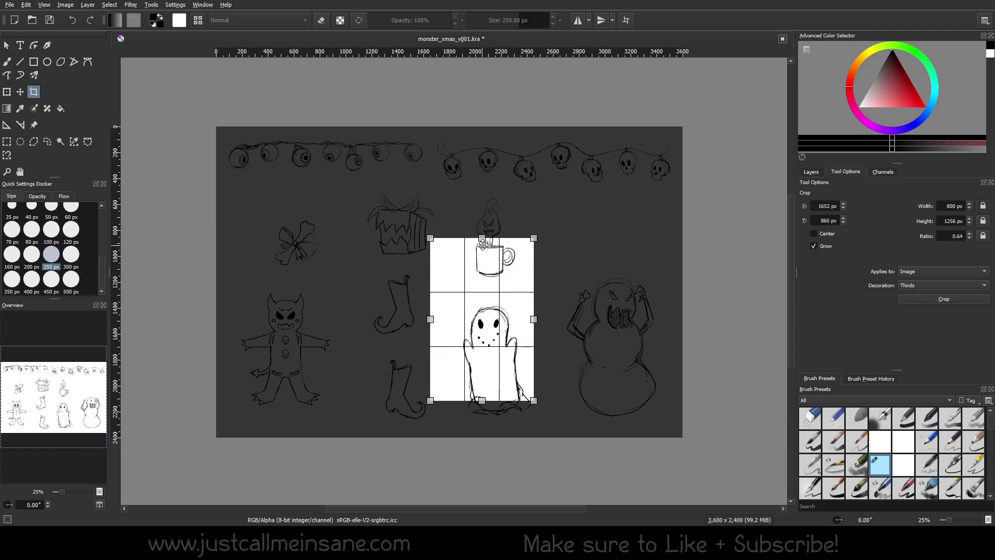
pyautogui.moveTo(482, 238); pyautogui.dragTo(482, 169)
pyautogui.moveTo(482, 400); pyautogui.dragTo(482, 361)
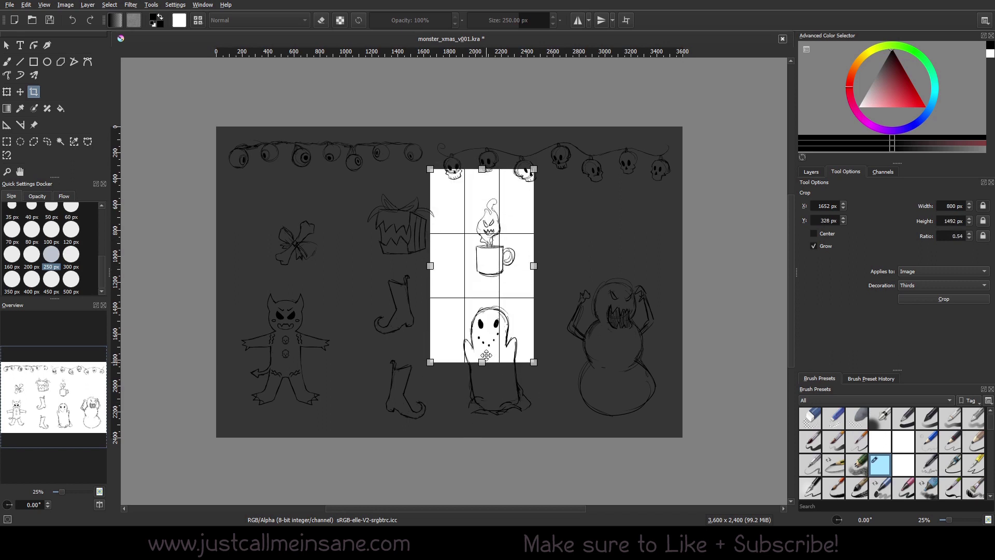
pyautogui.moveTo(481, 266); pyautogui.dragTo(490, 263)
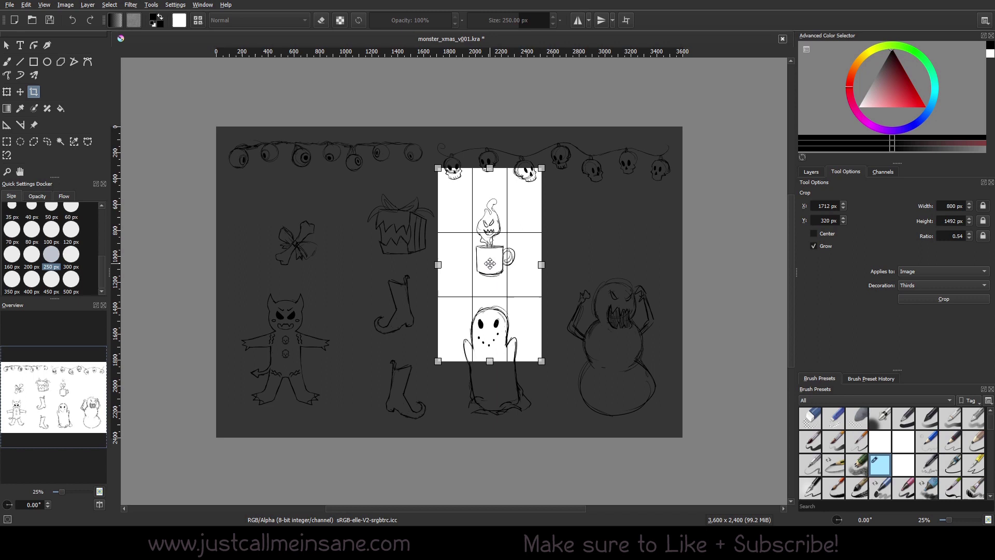
pyautogui.hotkey('ctrl', 'z')
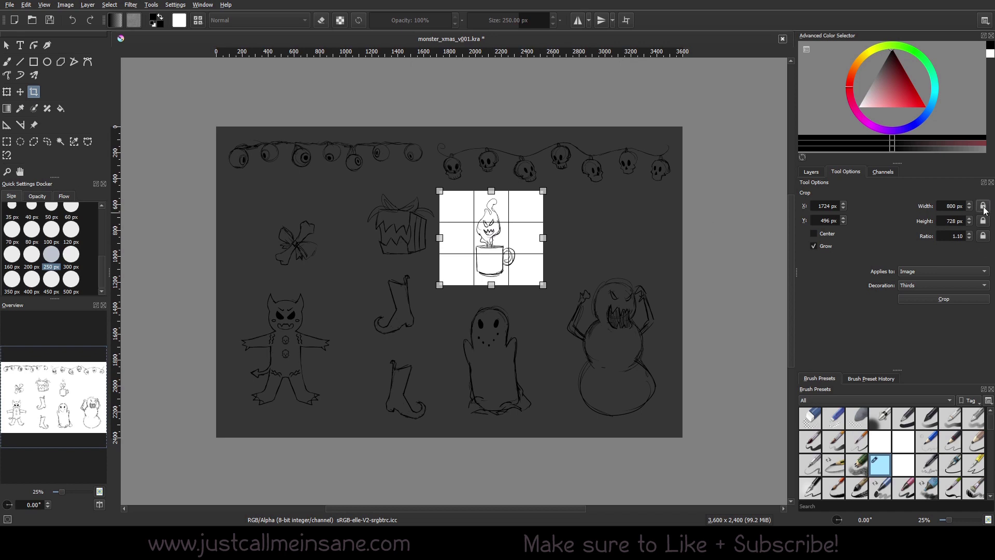
# Switch to the brush and back to Crop, then draw a 2832 × 1880 frame from X 364, Y 284.
pyautogui.press('b')
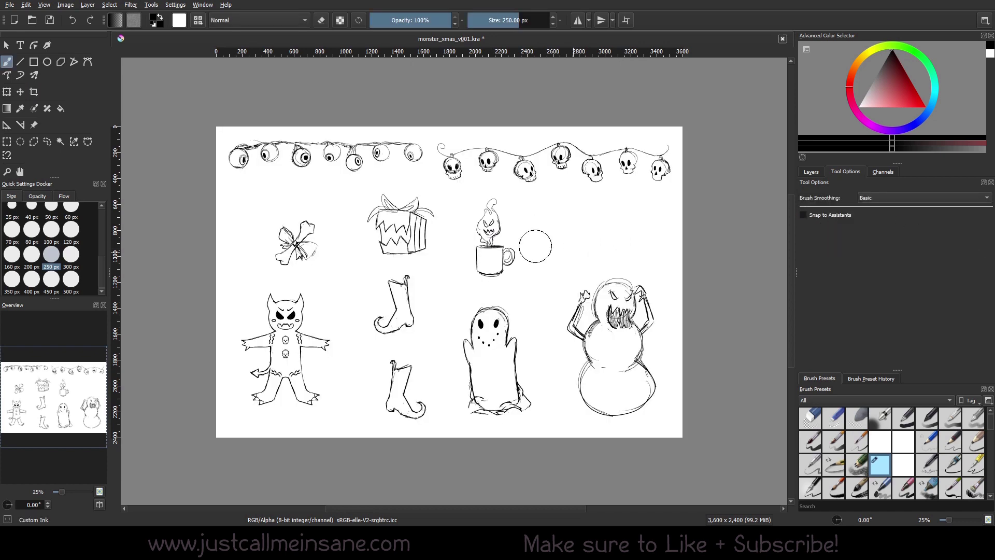
pyautogui.click(34, 92)
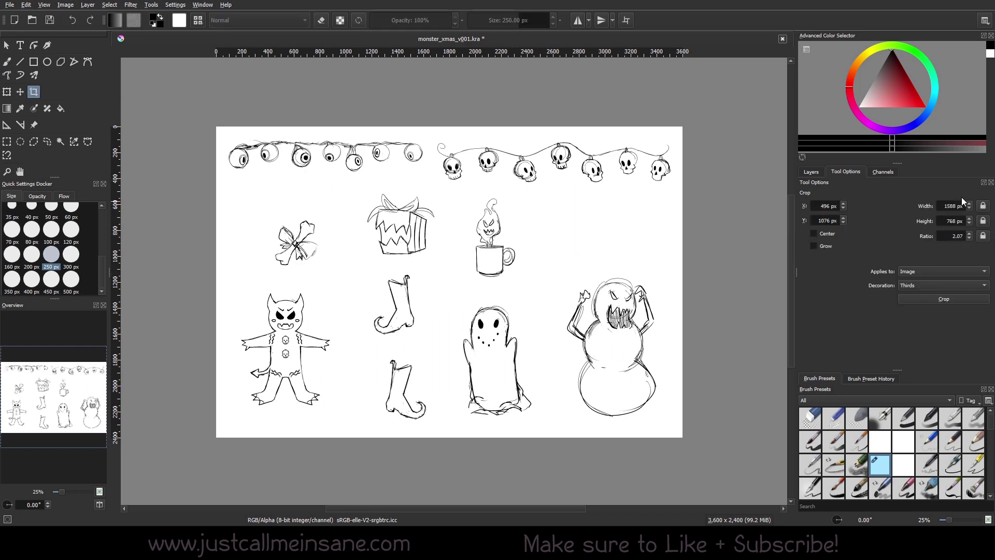
pyautogui.moveTo(258, 180); pyautogui.dragTo(626, 423)
pyautogui.moveTo(538, 304); pyautogui.dragTo(542, 288)
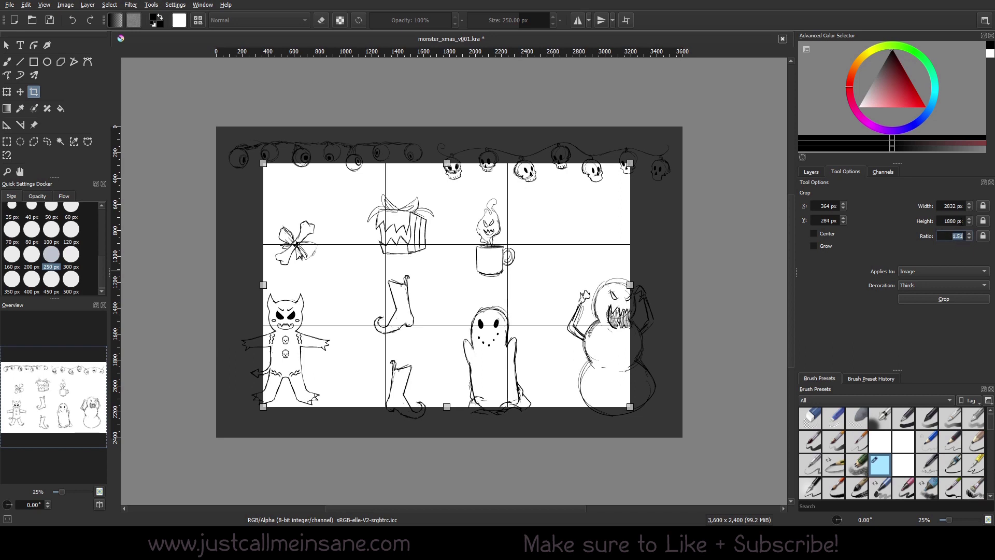
# Lock the crop ratio to 1 and move and resize the square frame across the sheet.
pyautogui.write('1')
pyautogui.moveTo(406, 307); pyautogui.dragTo(441, 295)
pyautogui.doubleClick(963, 238)
pyautogui.write('1')
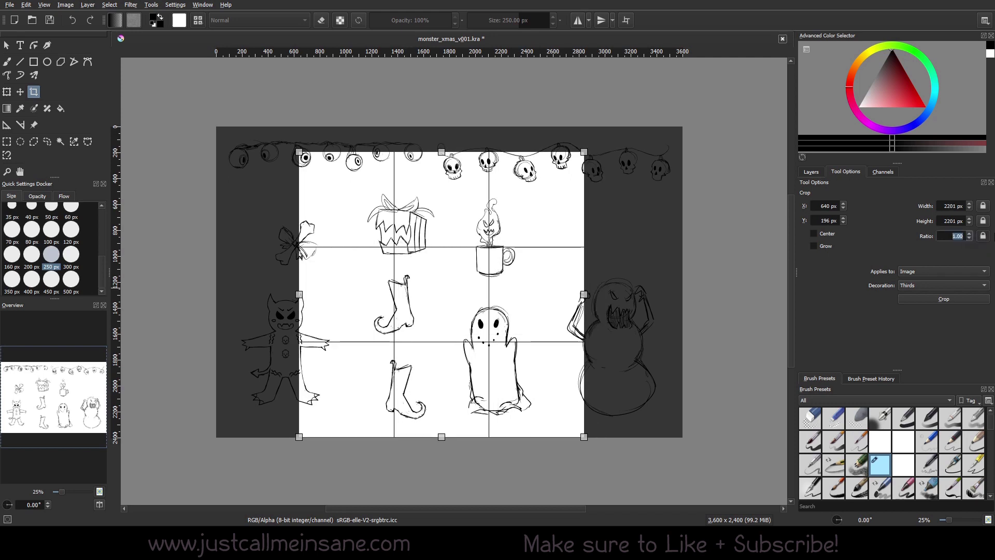
pyautogui.moveTo(486, 292); pyautogui.dragTo(502, 270)
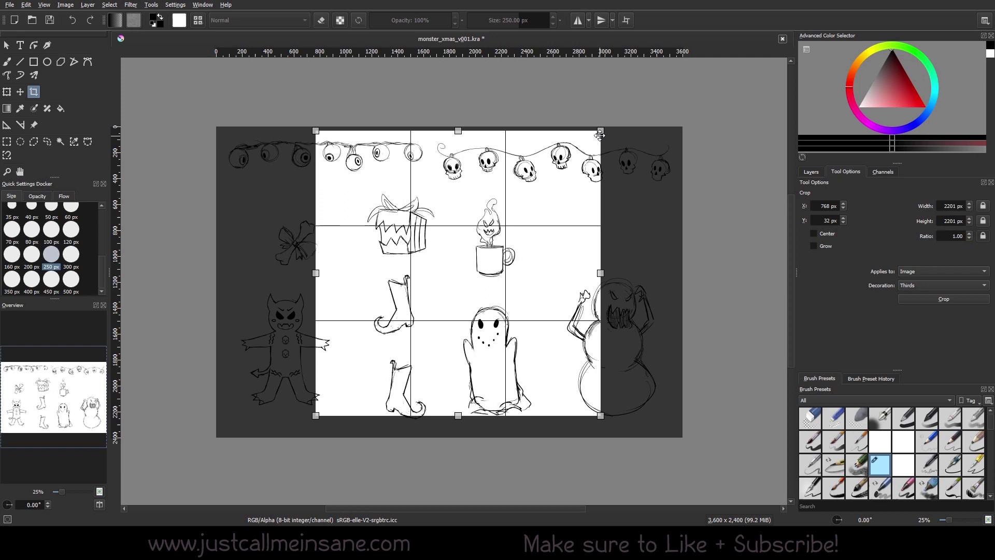
pyautogui.moveTo(600, 131); pyautogui.dragTo(512, 220)
pyautogui.moveTo(515, 328); pyautogui.dragTo(567, 288)
pyautogui.moveTo(509, 306); pyautogui.dragTo(471, 303)
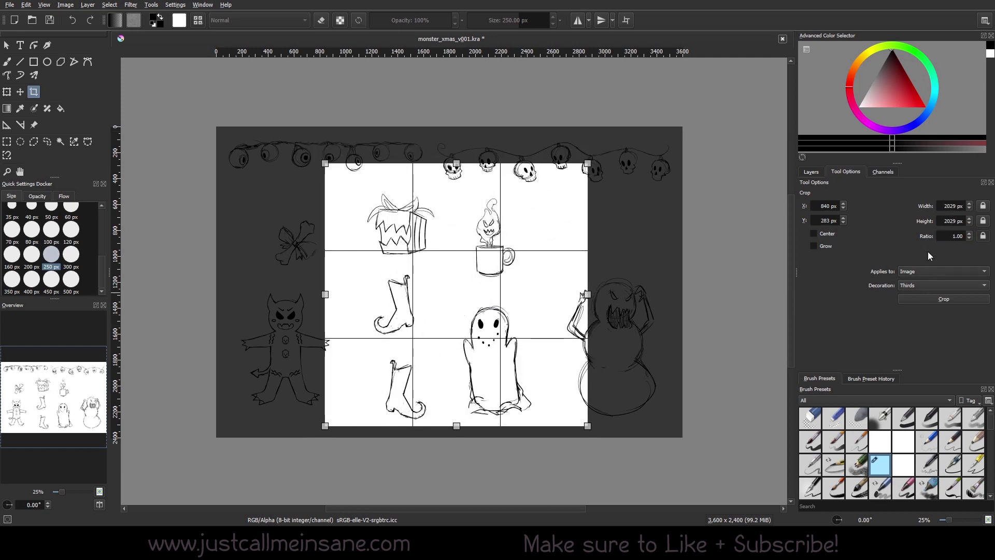
# Switch to a tall crop ratio and fit a 1031 × 2062 px frame at X 1292, Y 163.
pyautogui.doubleClick(956, 235)
pyautogui.press('BackSpace')
pyautogui.write('0.68')
pyautogui.press('Return')
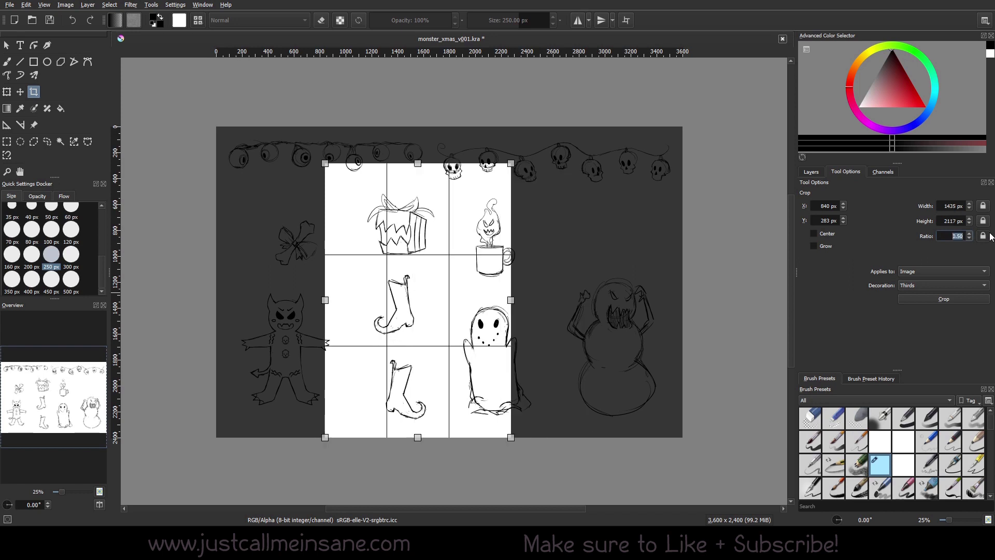
pyautogui.moveTo(423, 328); pyautogui.dragTo(451, 311)
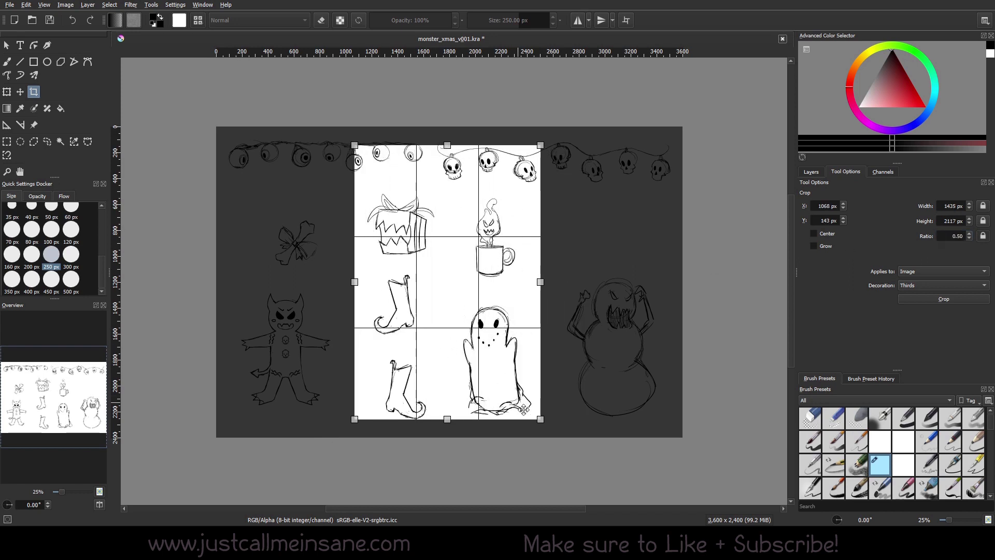
pyautogui.moveTo(537, 418); pyautogui.dragTo(471, 421)
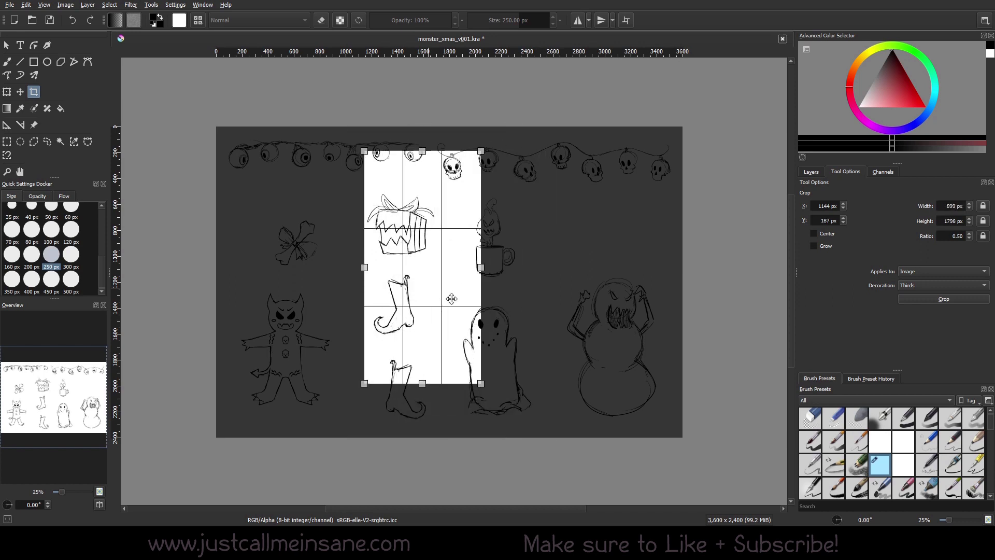
pyautogui.moveTo(462, 258); pyautogui.dragTo(506, 273)
pyautogui.moveTo(515, 162); pyautogui.dragTo(507, 183)
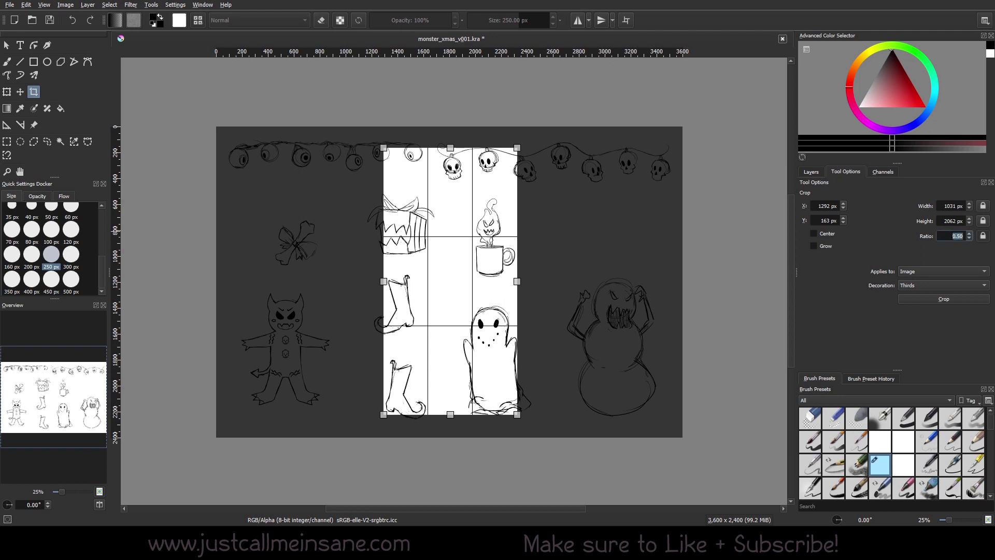
# Set ratio 1.9 and fit a 1816 × 956 px frame over the gift, mug, boot and ghost.
pyautogui.write('1.9')
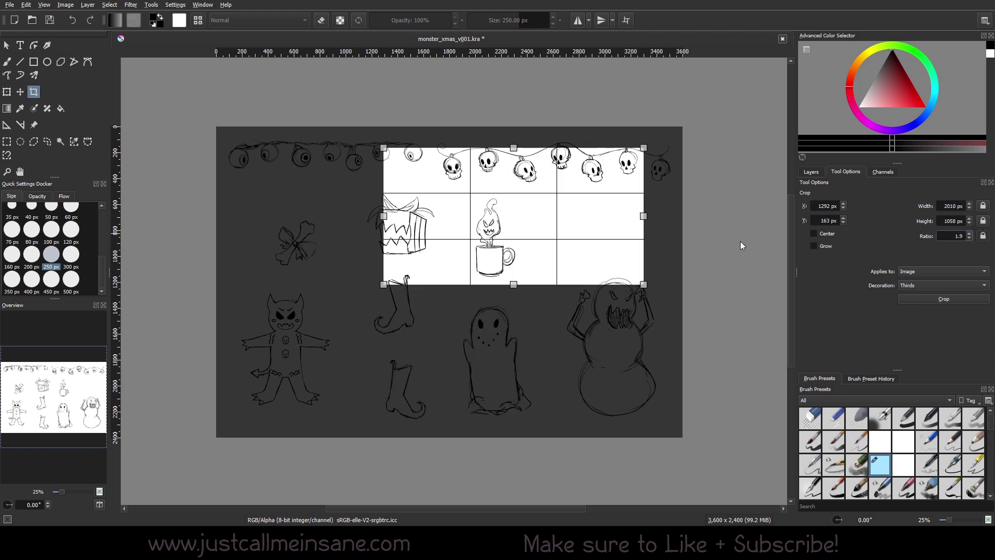
pyautogui.moveTo(509, 221); pyautogui.dragTo(459, 282)
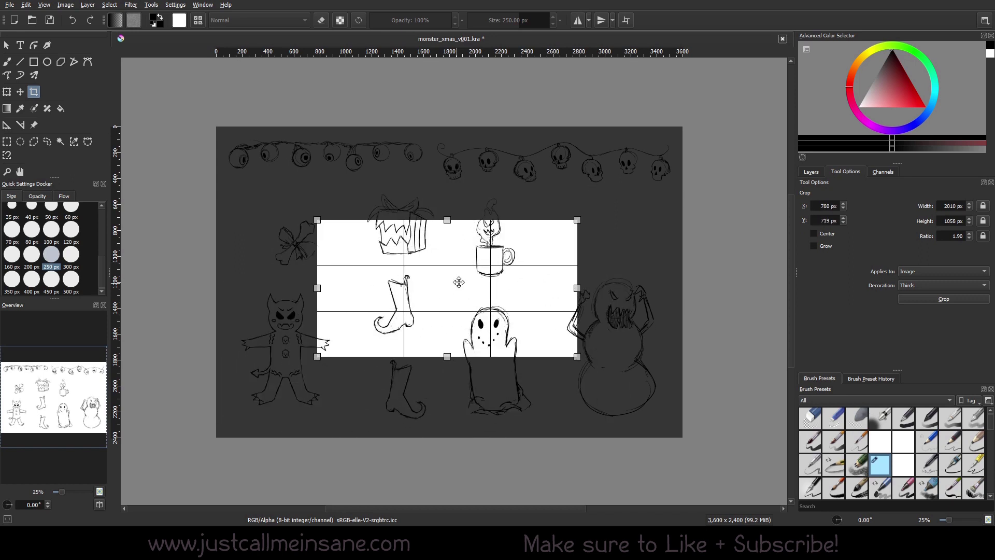
pyautogui.moveTo(578, 220); pyautogui.dragTo(651, 178)
pyautogui.moveTo(555, 253); pyautogui.dragTo(506, 264)
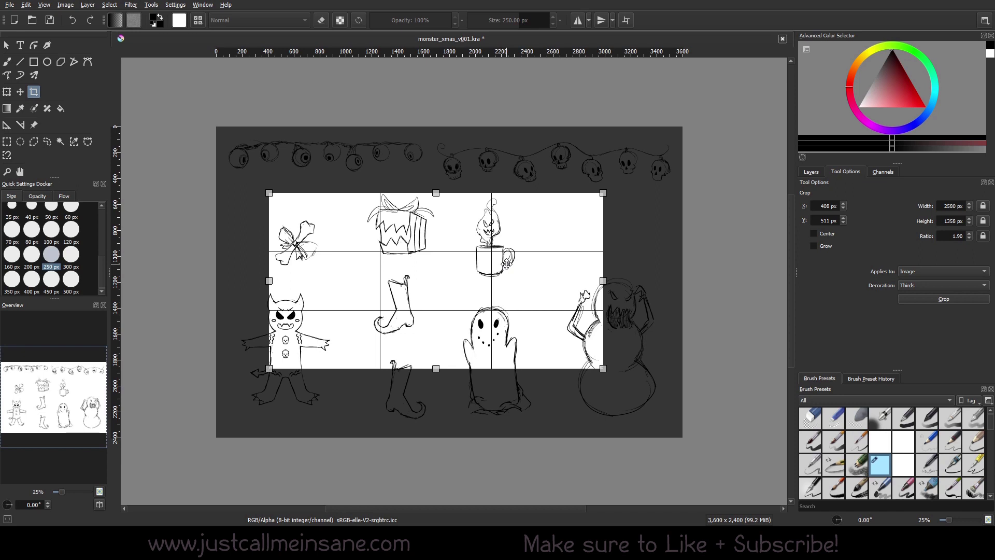
pyautogui.moveTo(603, 192); pyautogui.dragTo(475, 286)
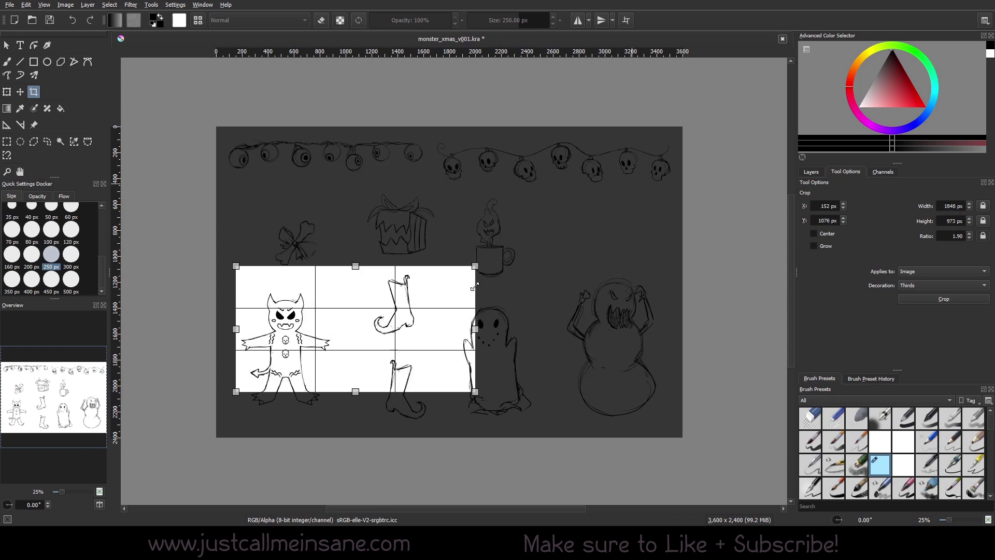
pyautogui.moveTo(432, 326); pyautogui.dragTo(548, 262)
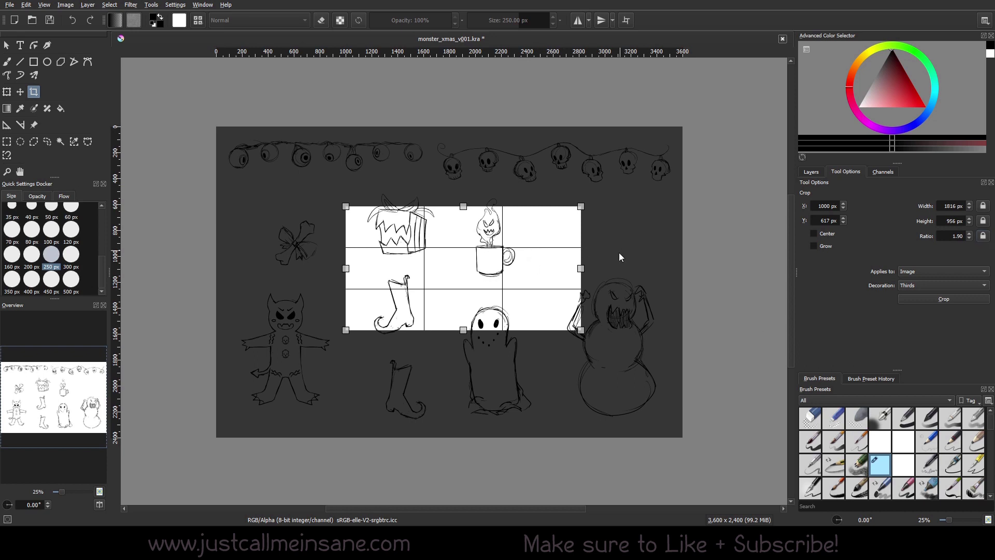
# Draw a new crop around the gift, mug, boots and ghost, trim its edges, and apply at 1676 × 1860 px.
pyautogui.click(639, 339)
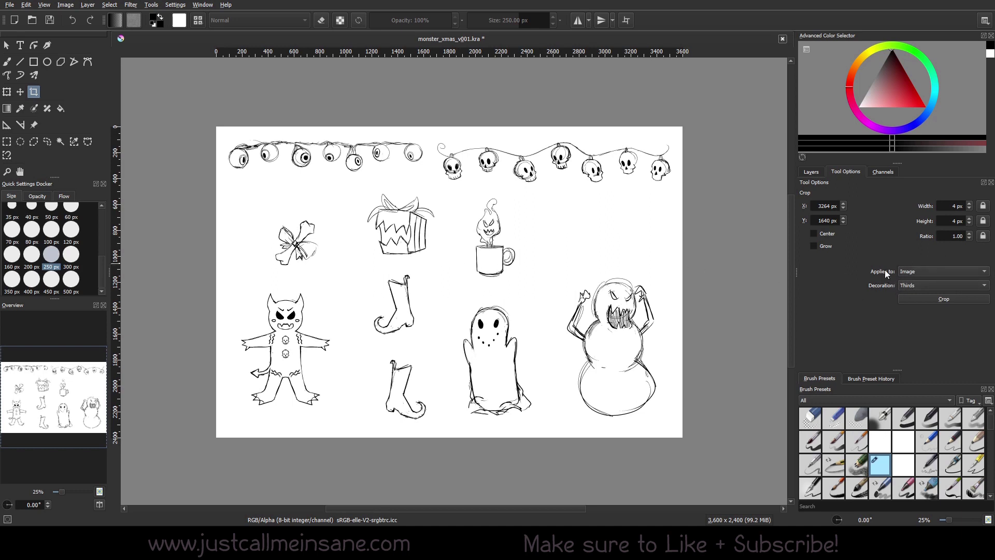
pyautogui.moveTo(295, 183); pyautogui.dragTo(460, 357)
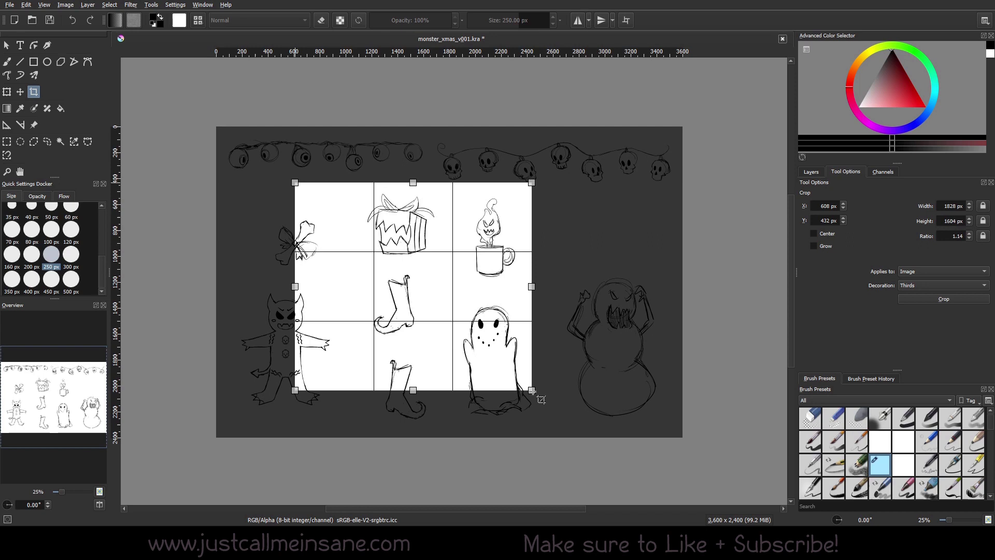
pyautogui.moveTo(532, 390); pyautogui.dragTo(539, 423)
pyautogui.moveTo(475, 313); pyautogui.dragTo(511, 317)
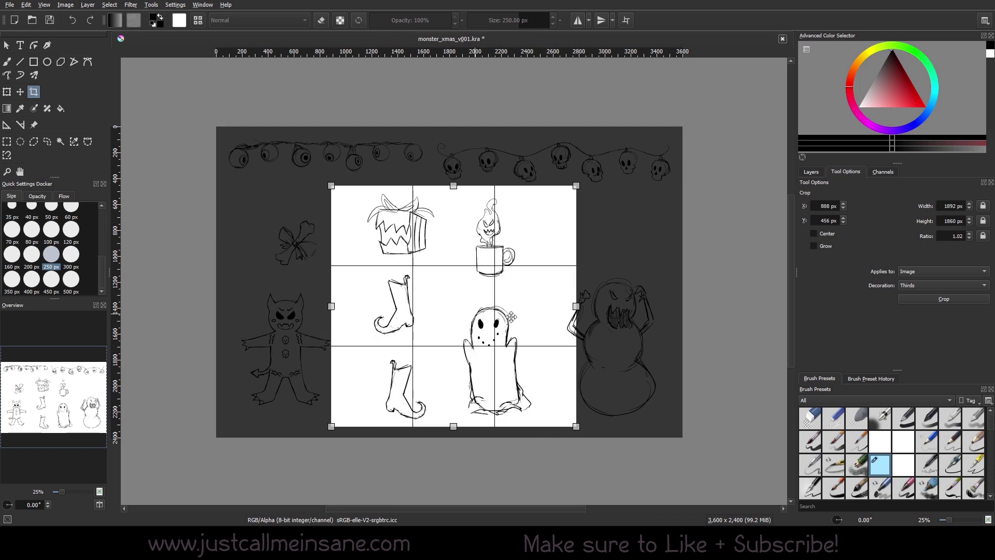
pyautogui.moveTo(576, 306); pyautogui.dragTo(560, 306)
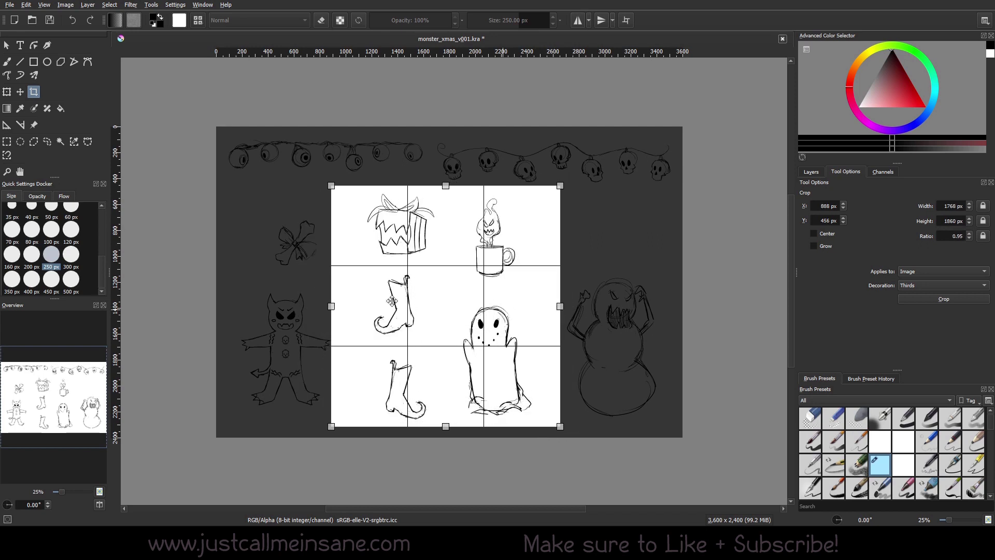
pyautogui.moveTo(331, 306); pyautogui.dragTo(343, 307)
pyautogui.moveTo(455, 313); pyautogui.dragTo(454, 314)
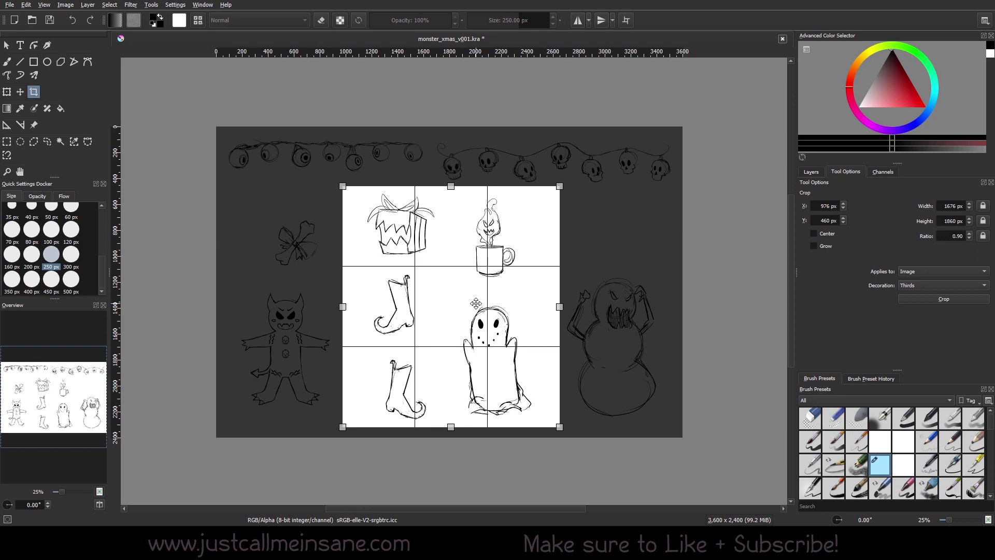
pyautogui.press('Return')
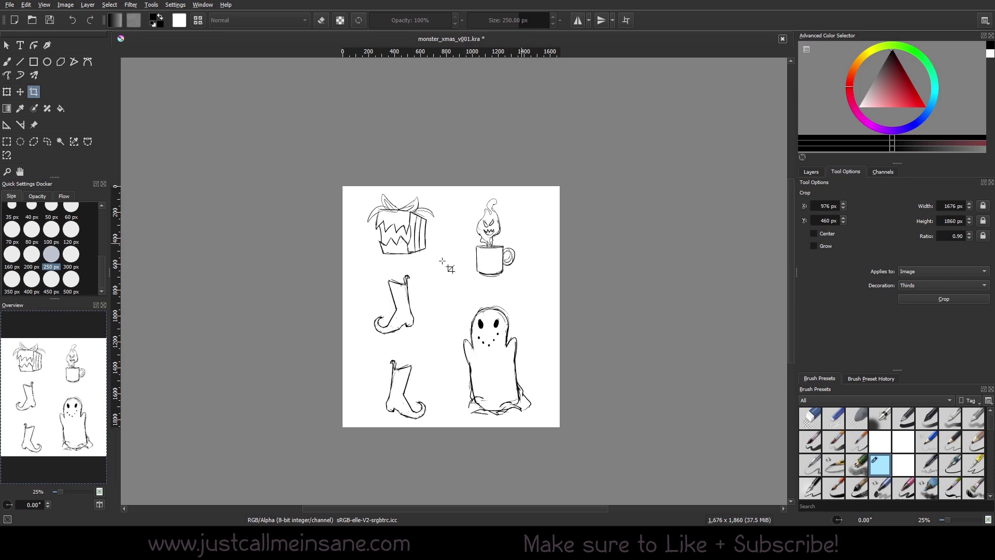
# Hide and then re-show Paint Layer 1 in the Layers docker.
pyautogui.click(811, 171)
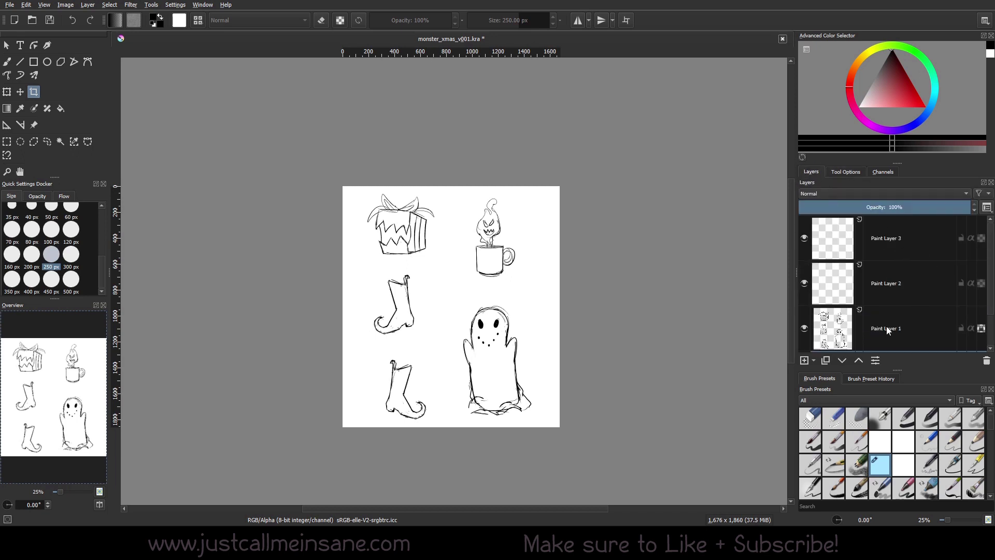
pyautogui.scroll(-1, 886, 311)
pyautogui.click(805, 284)
pyautogui.click(806, 284)
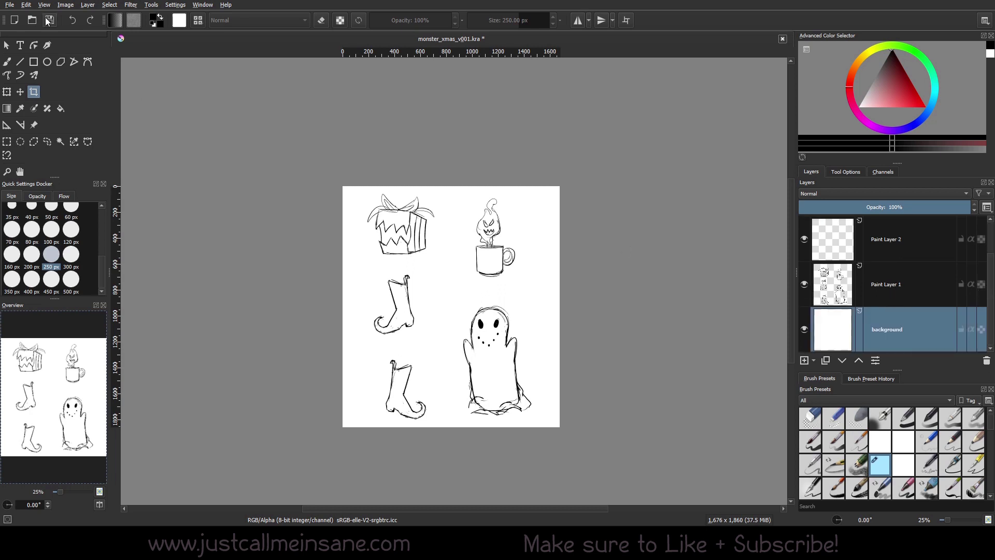
# Open Image > Scale Image To New Size and cancel it without rescaling.
pyautogui.click(66, 5)
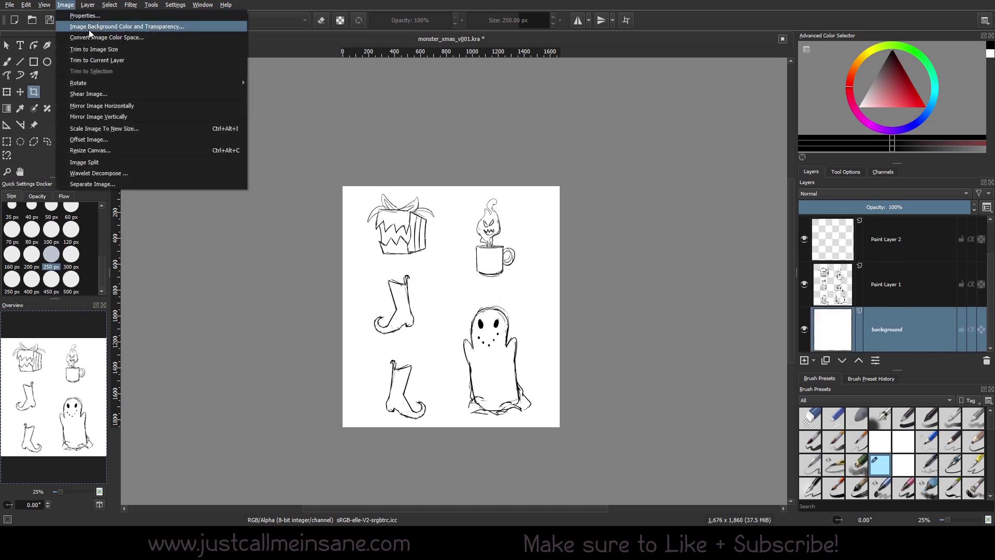
pyautogui.click(109, 133)
pyautogui.moveTo(506, 150); pyautogui.dragTo(649, 174)
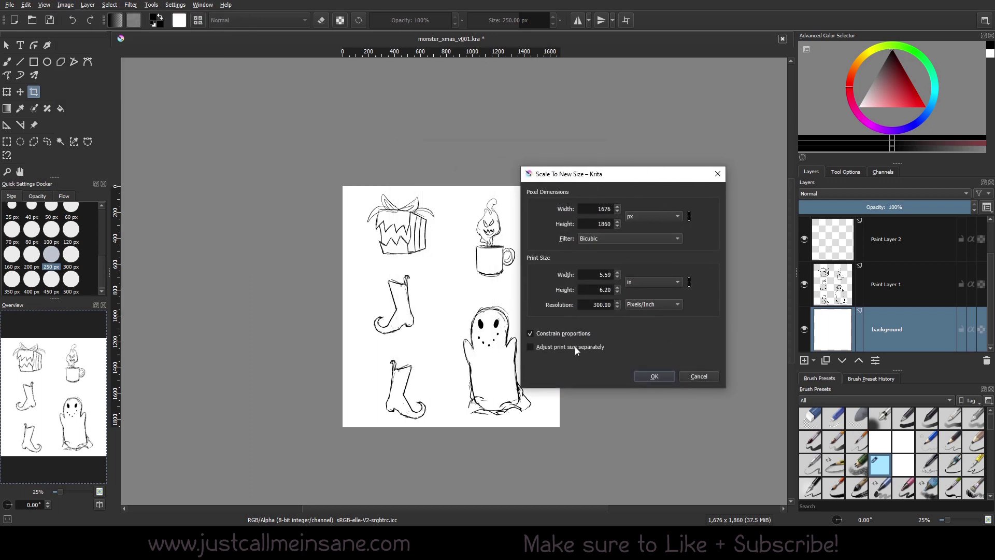
pyautogui.click(705, 379)
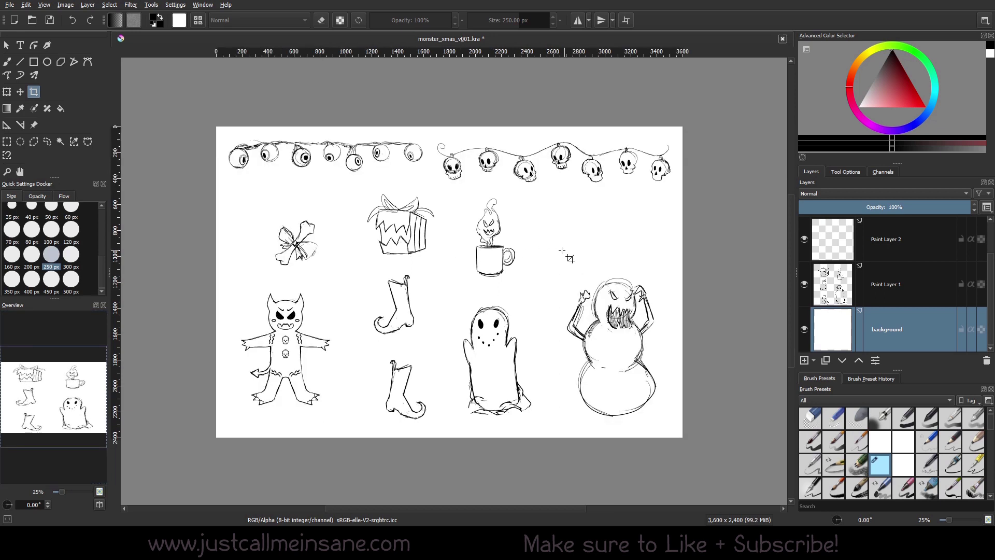
# Enable Grow in the Crop tool options so crops can extend past the image.
pyautogui.click(843, 172)
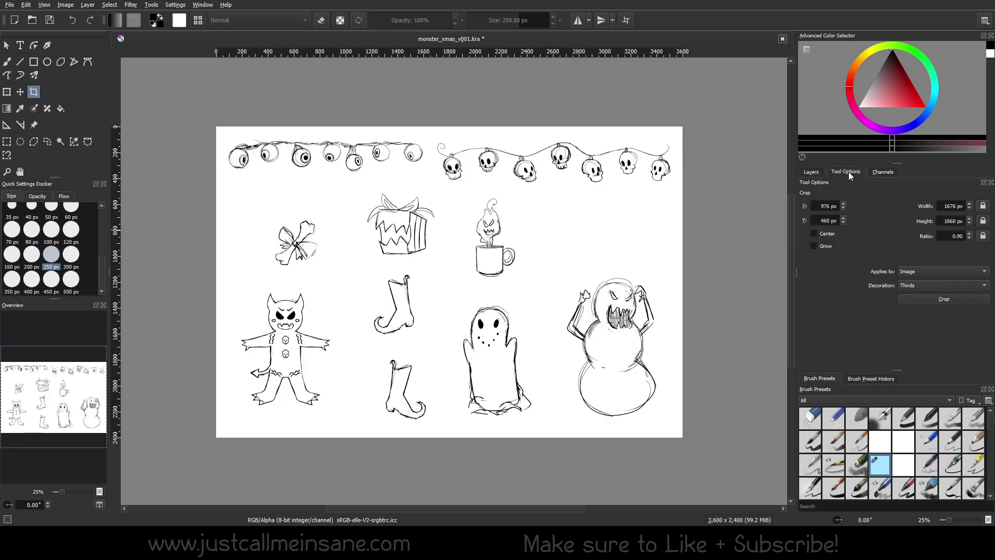
pyautogui.click(918, 272)
pyautogui.click(813, 245)
# Drag the crop frame beyond the image corners, apply the 4120 × 2856 crop, then undo it.
pyautogui.click(674, 140)
pyautogui.moveTo(684, 127); pyautogui.dragTo(724, 95)
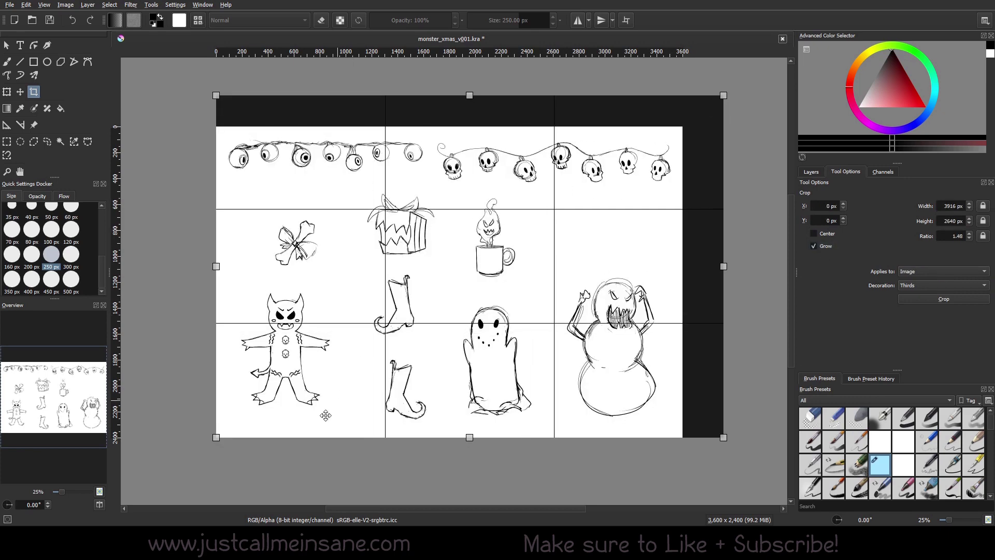
pyautogui.moveTo(210, 436); pyautogui.dragTo(190, 465)
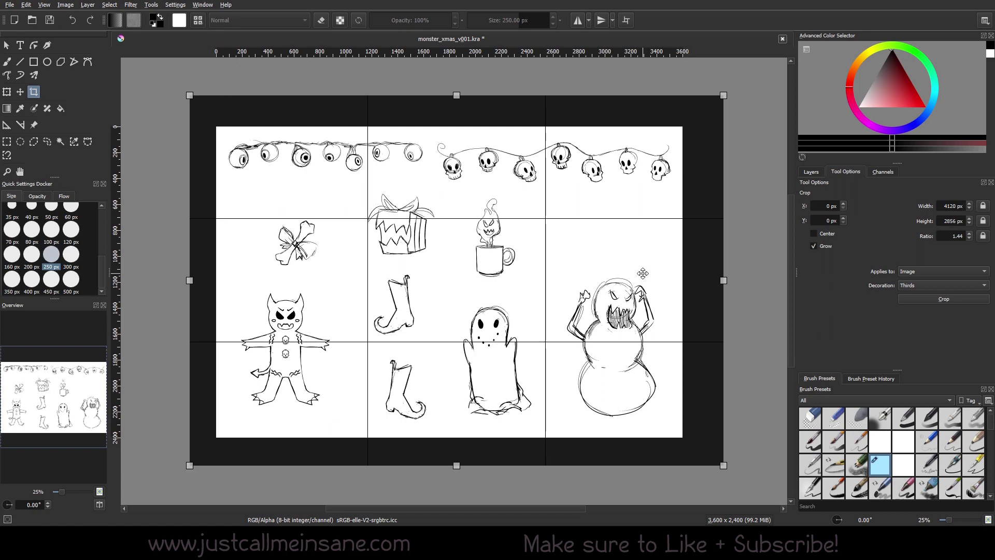
pyautogui.doubleClick(645, 277)
pyautogui.hotkey('ctrl', 'z')
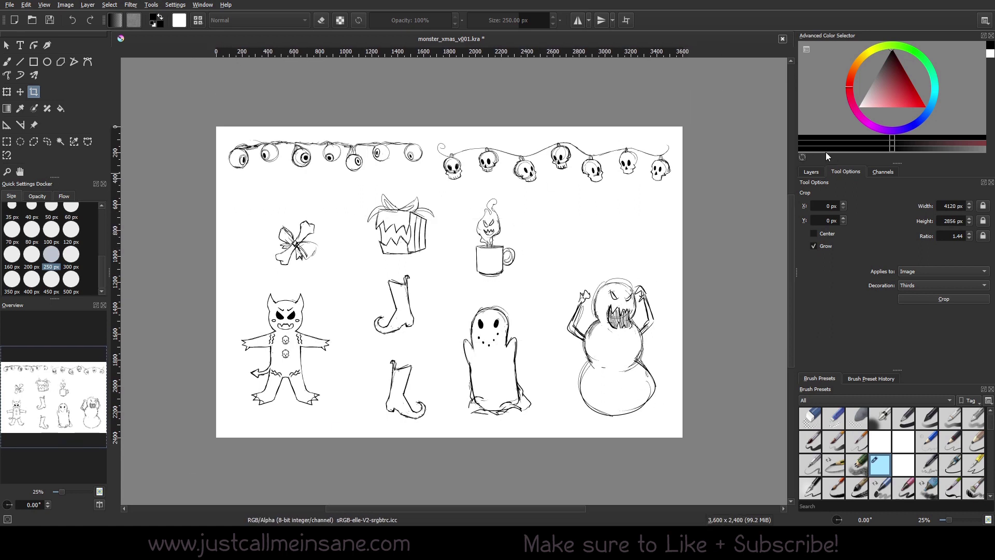
# Set Applies To to Layer and crop the background layer around the gingerbread monster.
pyautogui.click(936, 272)
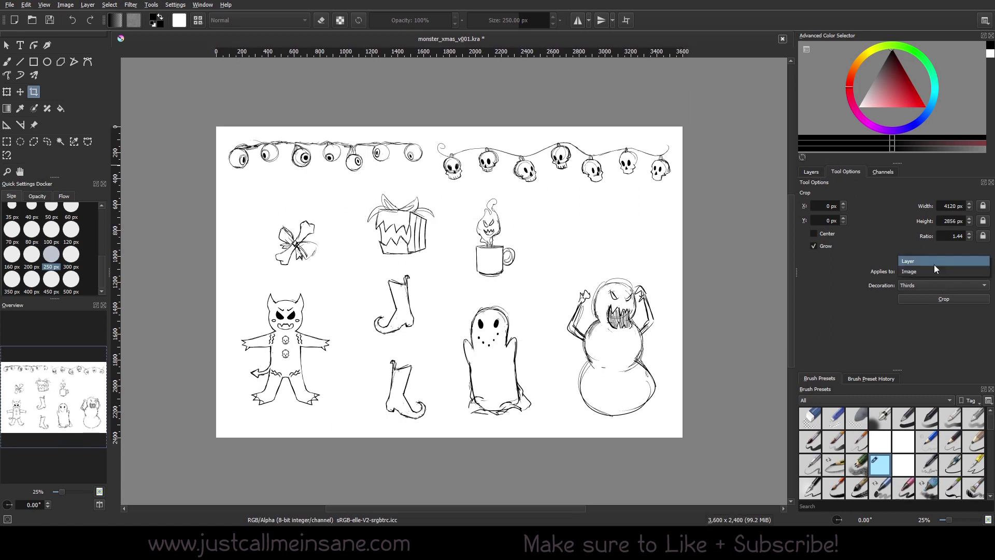
pyautogui.click(934, 263)
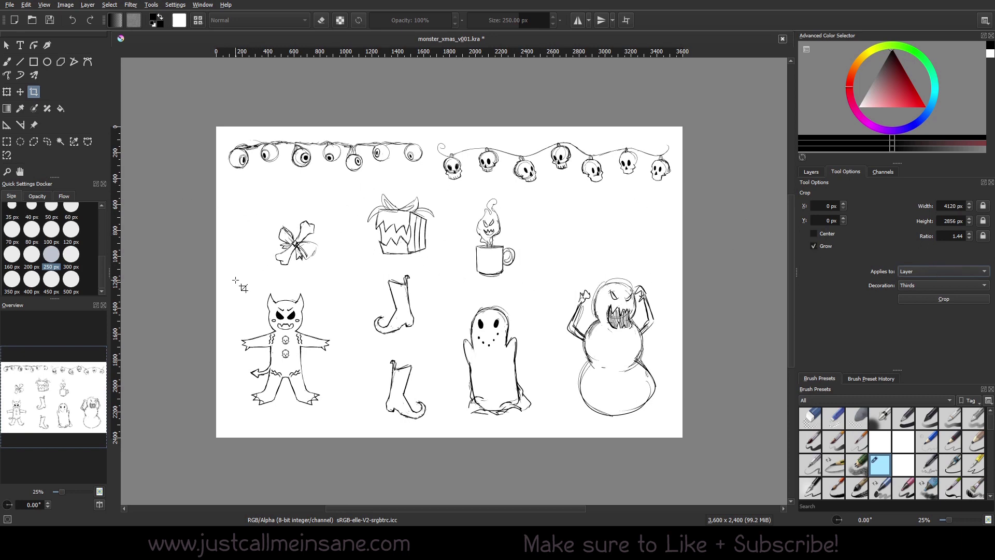
pyautogui.moveTo(230, 284); pyautogui.dragTo(337, 419)
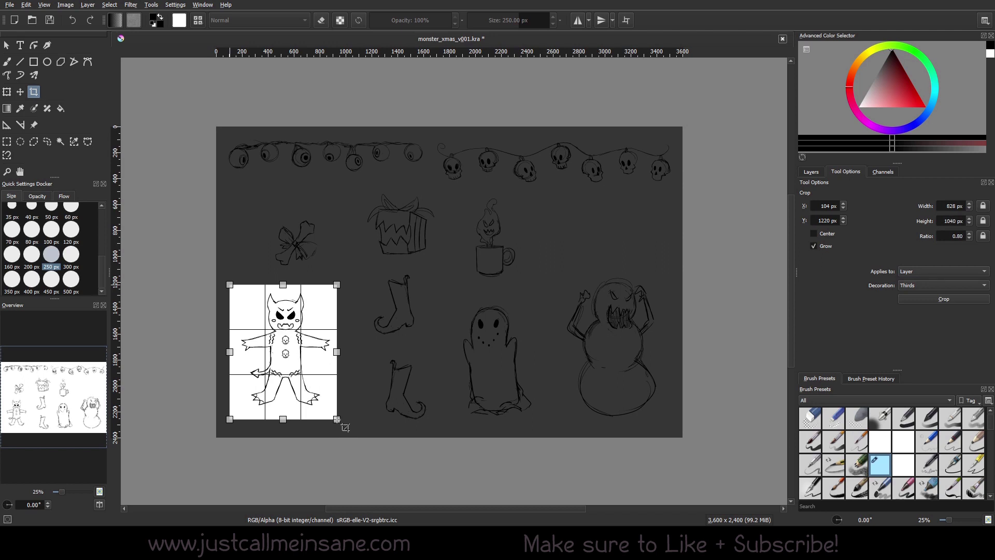
pyautogui.click(382, 380)
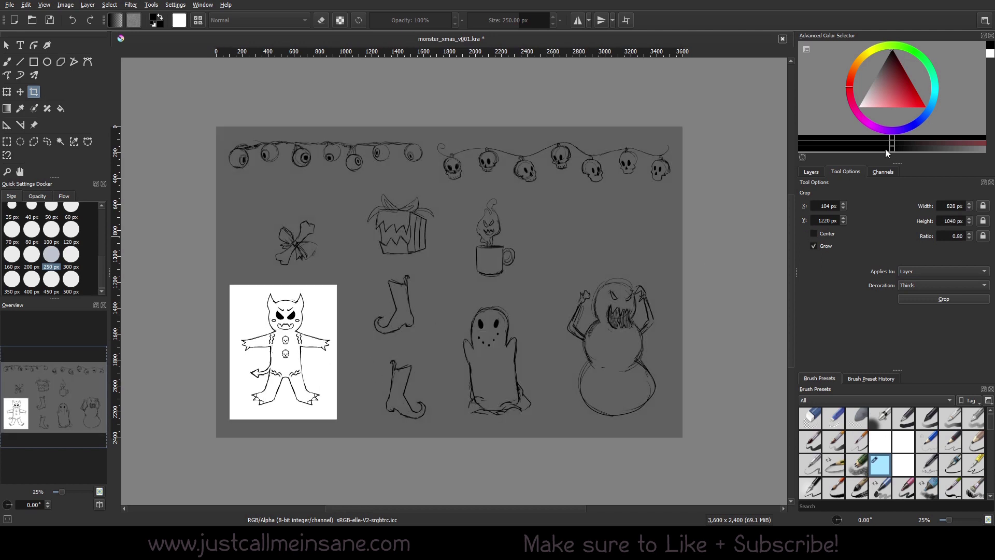
pyautogui.click(811, 171)
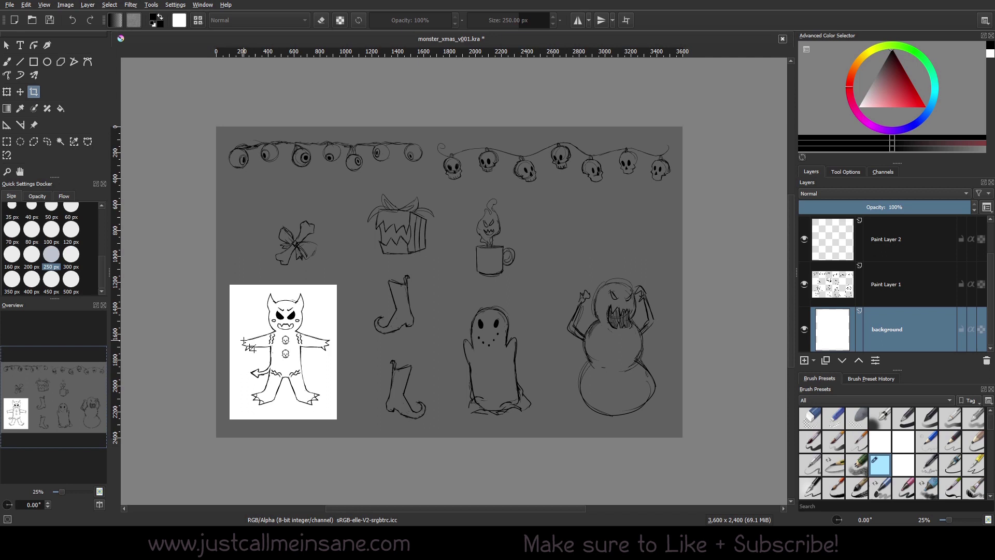
# Undo the background crop and crop Paint Layer 1 to the gingerbread monster instead.
pyautogui.press('Escape')
pyautogui.click(928, 288)
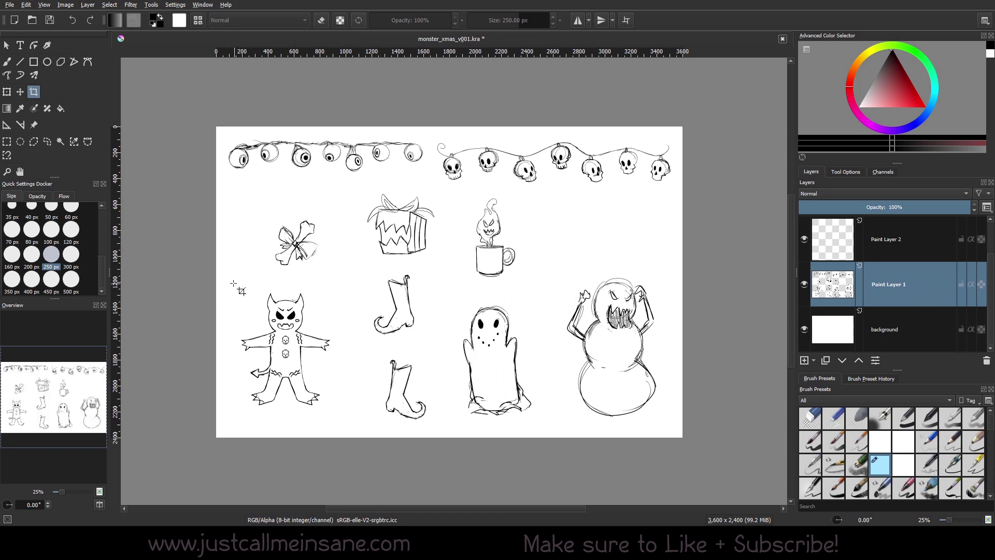
pyautogui.moveTo(231, 283); pyautogui.dragTo(368, 442)
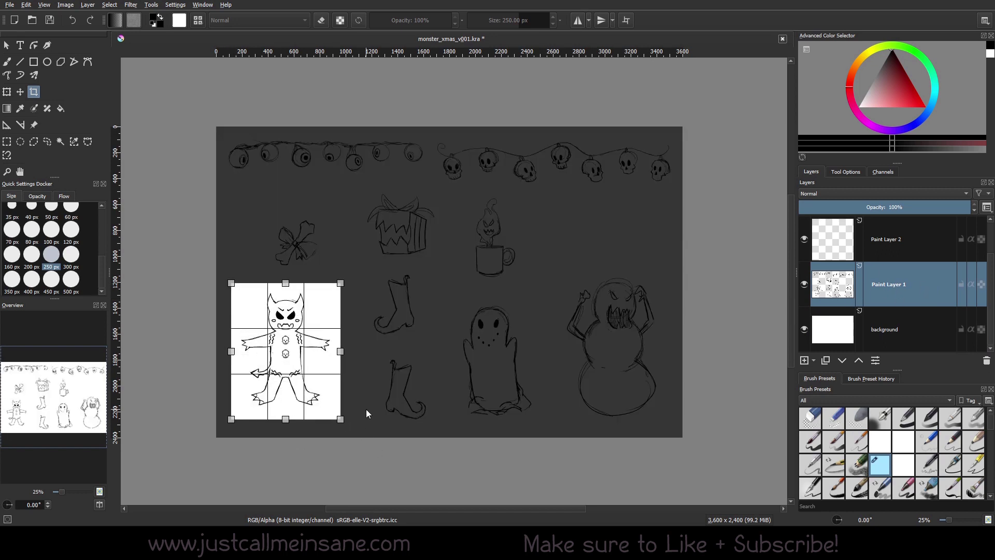
pyautogui.doubleClick(368, 408)
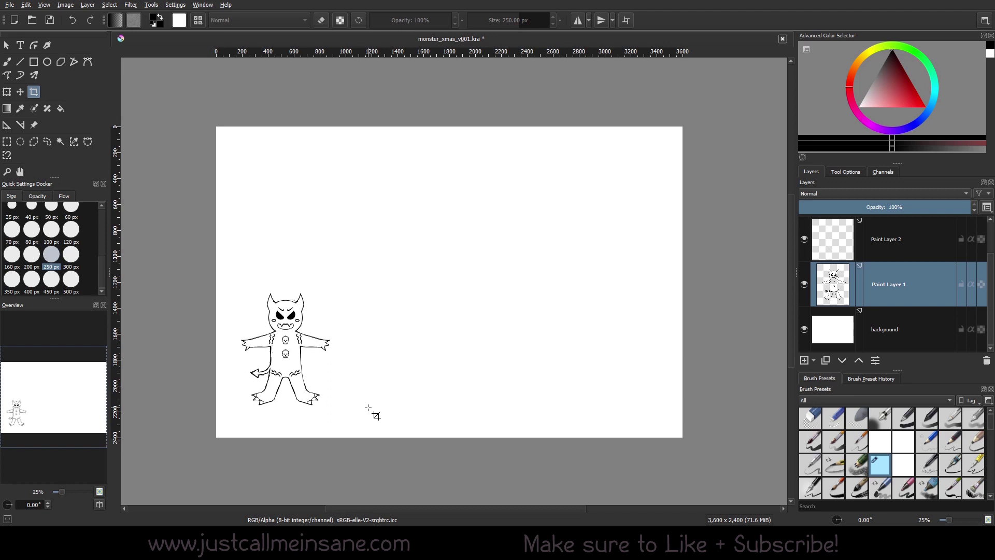
# Draw a rectangular selection around the gingerbread monster.
pyautogui.click(7, 155)
pyautogui.click(7, 141)
pyautogui.moveTo(220, 288)
pyautogui.mouseDown()
pyautogui.moveTo(273, 330)
pyautogui.moveTo(342, 422)
pyautogui.mouseUp()
pyautogui.click(110, 5)
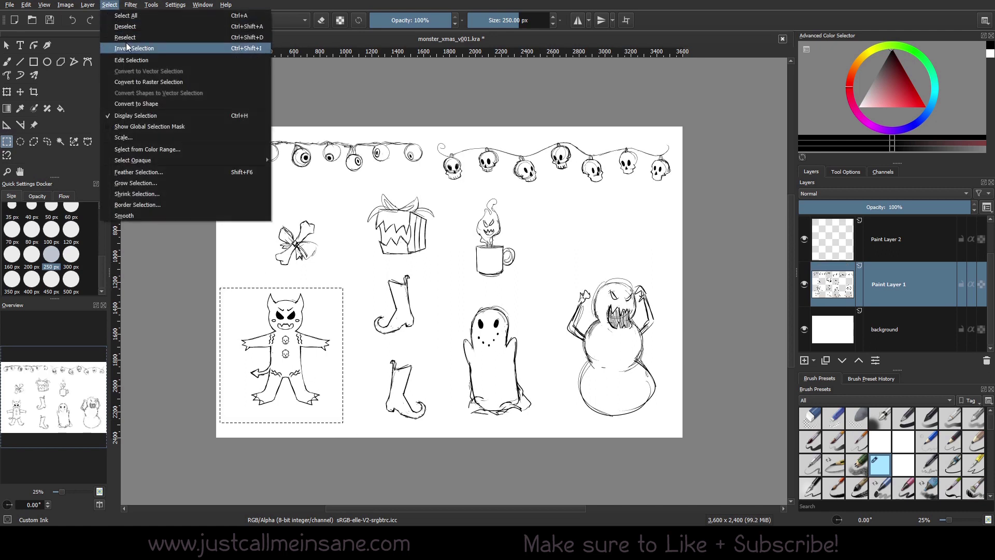
pyautogui.click(363, 217)
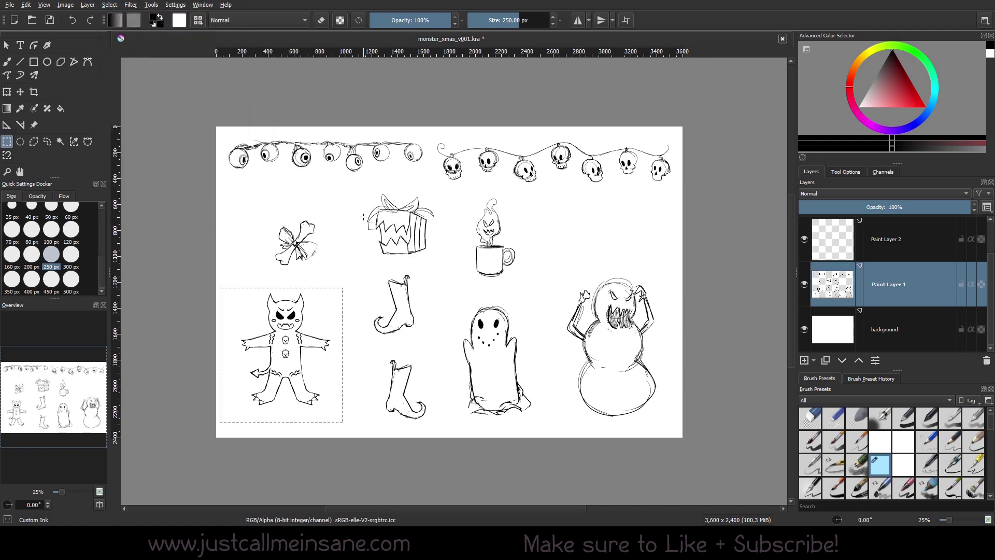
# Invert the selection, delete everything but the monster, then undo and deselect.
pyautogui.hotkey('ctrl', 'shift', 'i')
pyautogui.press('Delete')
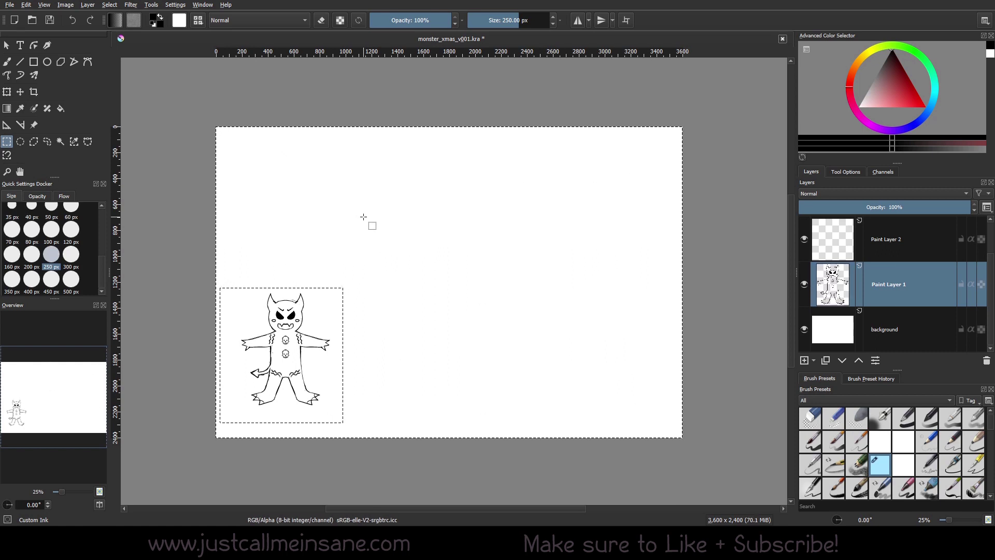
pyautogui.hotkey('ctrl', 'shift', 'a')
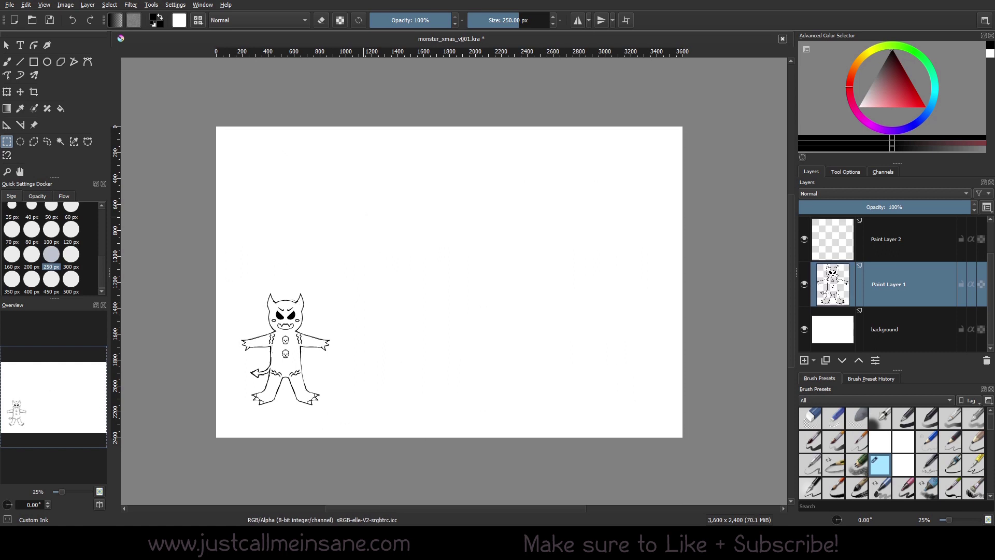
pyautogui.press('b')
pyautogui.hotkey('ctrl', 'z')
pyautogui.hotkey('ctrl', 'z')
pyautogui.hotkey('ctrl', 'shift', 'a')
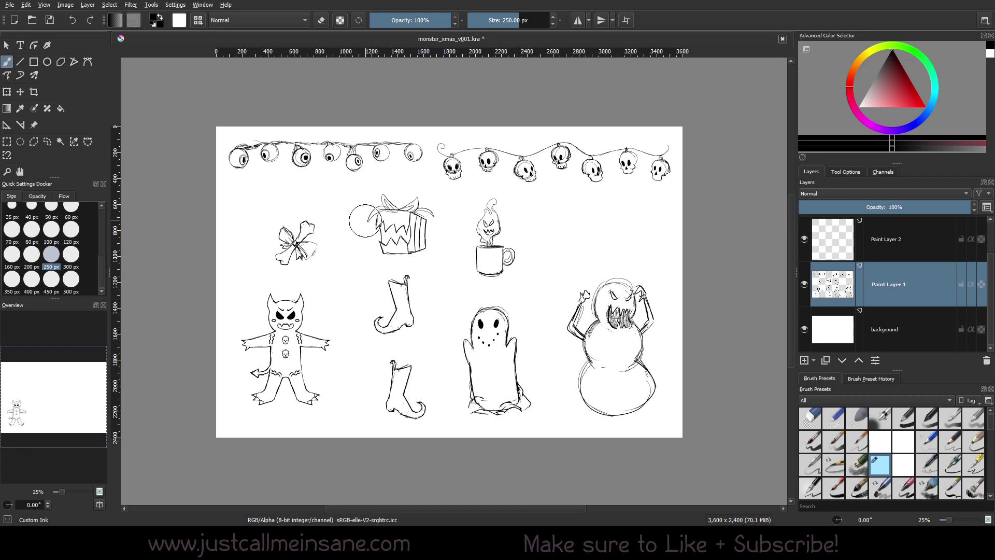
# Select the Crop tool, try Thirds guides in its options, then turn the guides off.
pyautogui.click(33, 92)
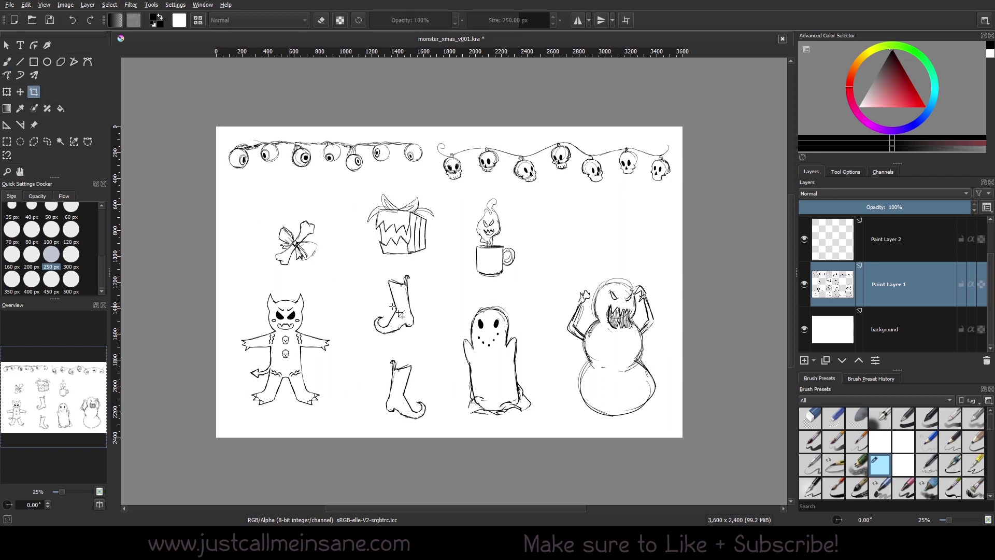
pyautogui.click(845, 171)
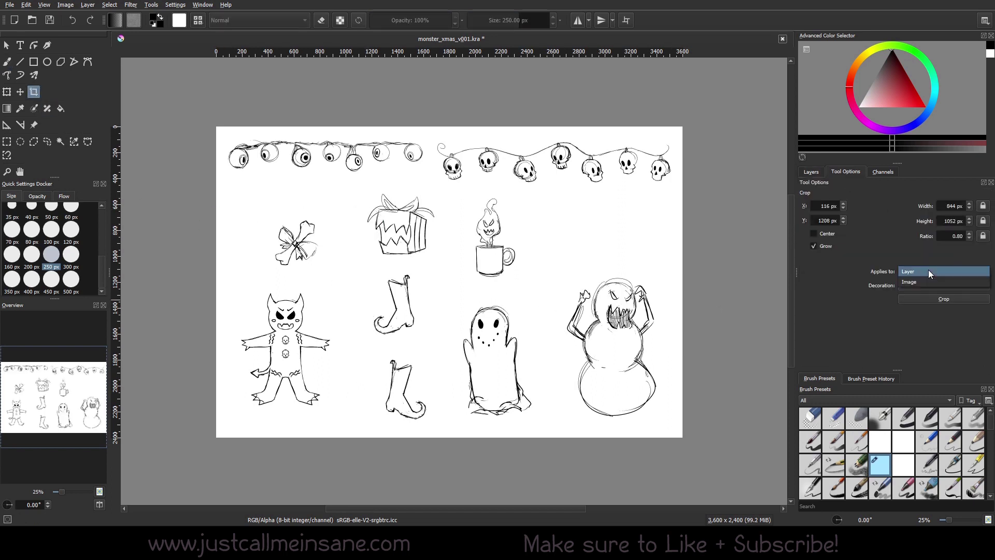
pyautogui.click(920, 283)
pyautogui.click(921, 284)
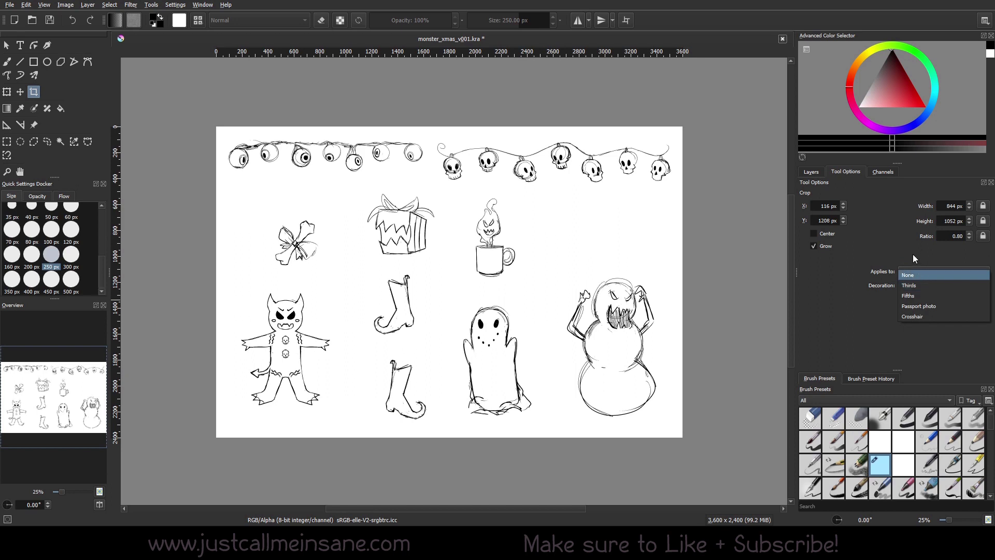
pyautogui.click(811, 172)
pyautogui.click(850, 172)
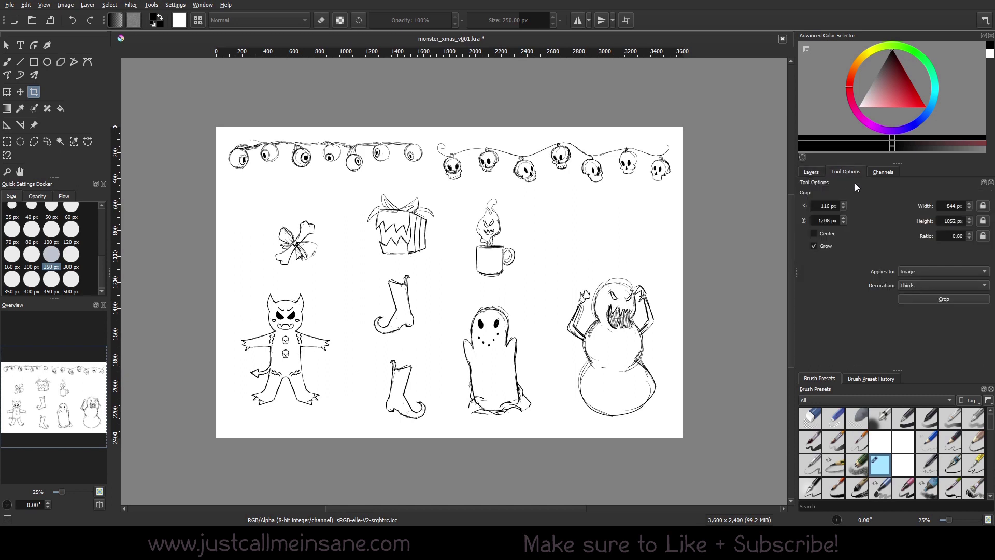
pyautogui.click(904, 286)
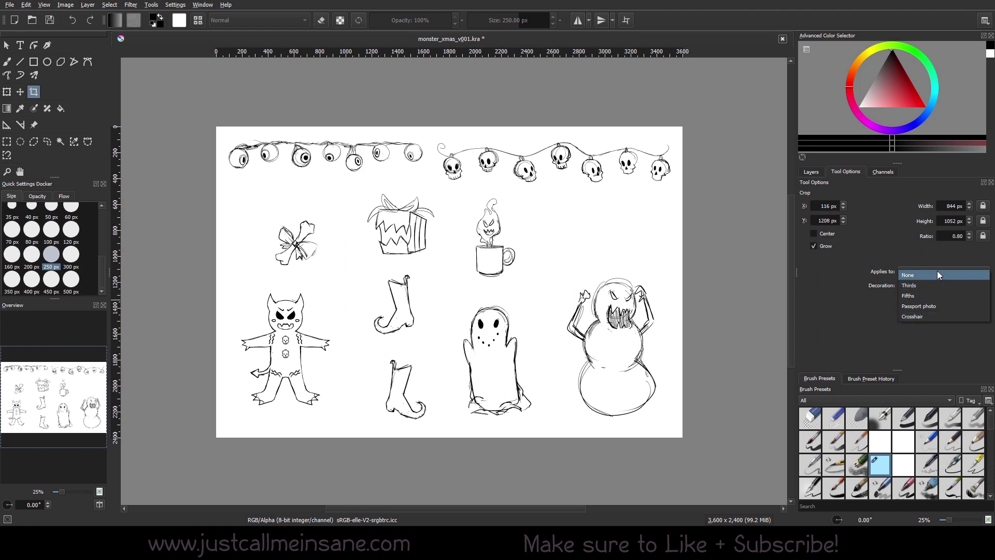
pyautogui.click(935, 275)
# Draw a 2024 × 1500 crop box over the gift, mug, boots and ghost with Thirds guides.
pyautogui.moveTo(297, 205); pyautogui.dragTo(556, 360)
pyautogui.click(932, 285)
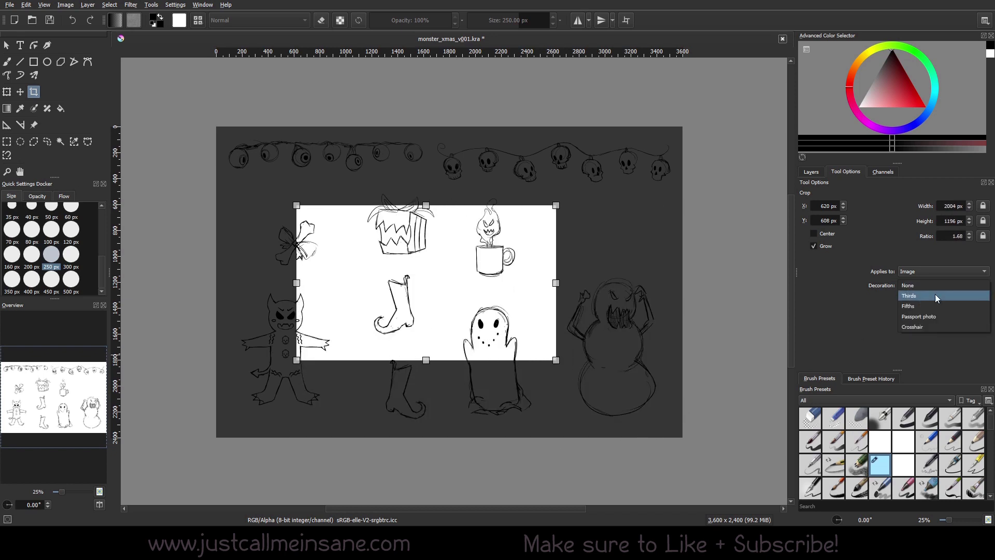
pyautogui.click(935, 294)
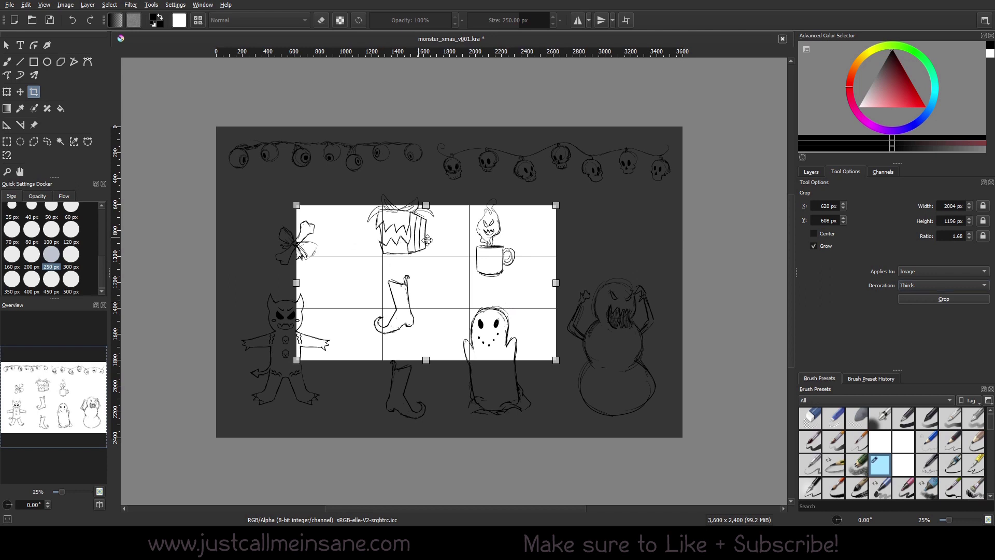
pyautogui.moveTo(430, 236); pyautogui.dragTo(417, 305)
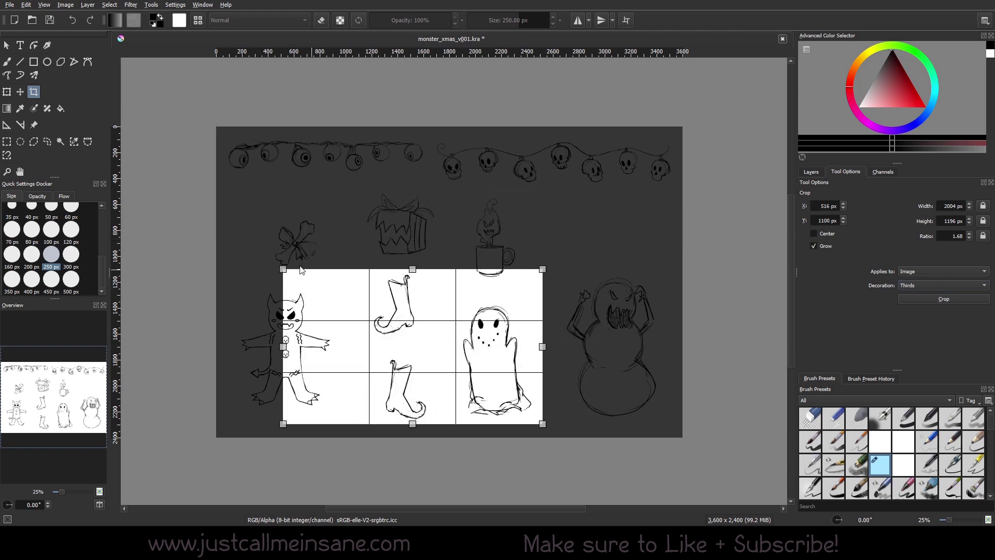
pyautogui.moveTo(281, 269); pyautogui.dragTo(280, 230)
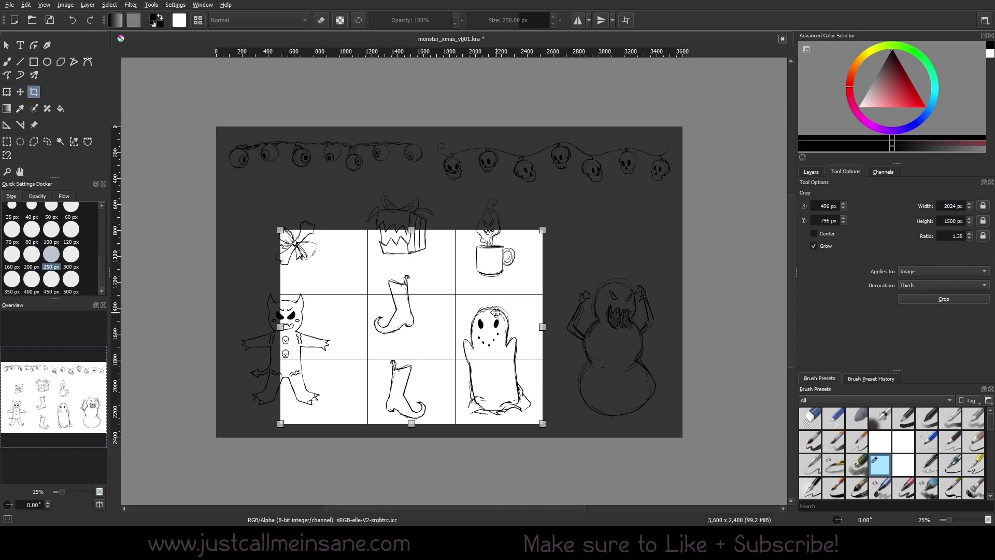
# Keep cropping applied to the whole Image and switch the guides to Fifths.
pyautogui.click(923, 275)
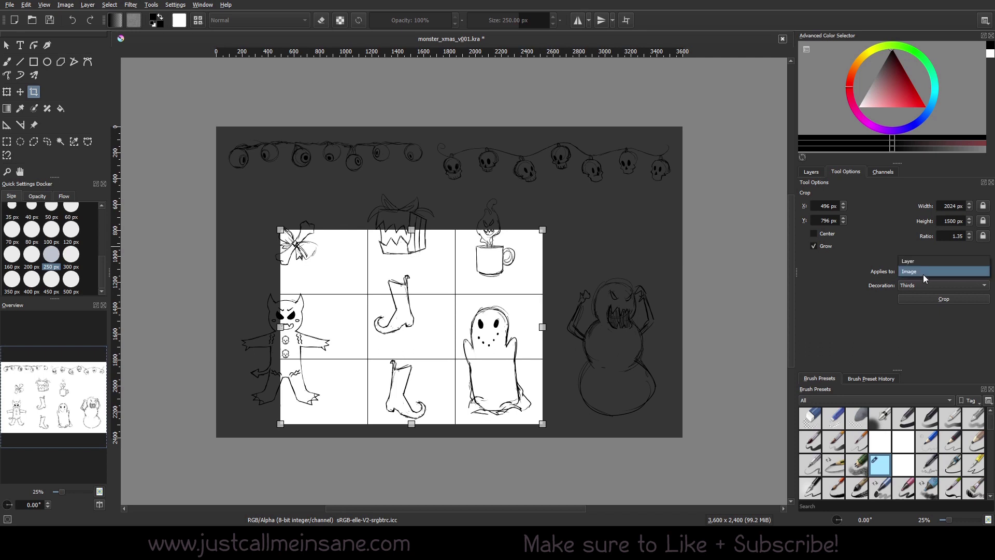
pyautogui.click(949, 339)
pyautogui.click(928, 284)
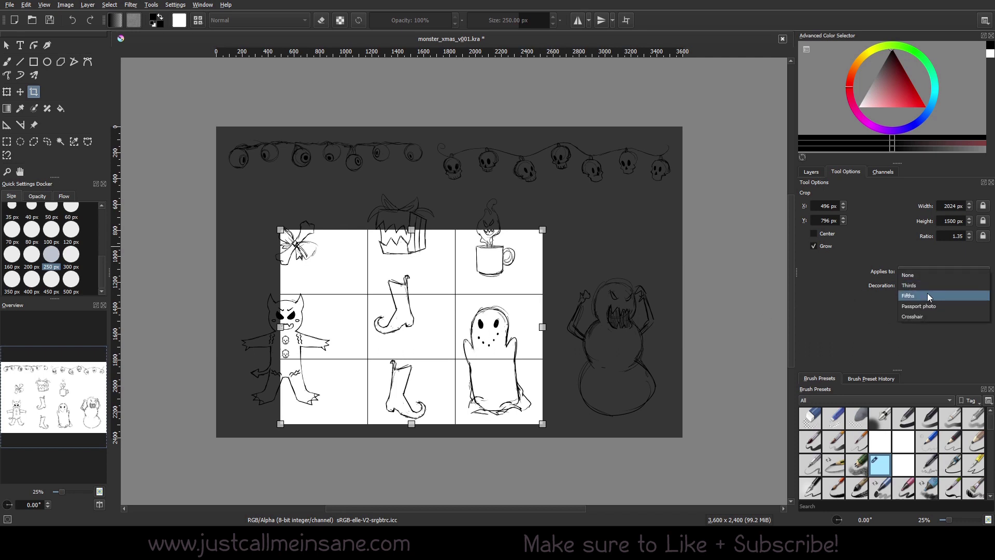
pyautogui.click(925, 296)
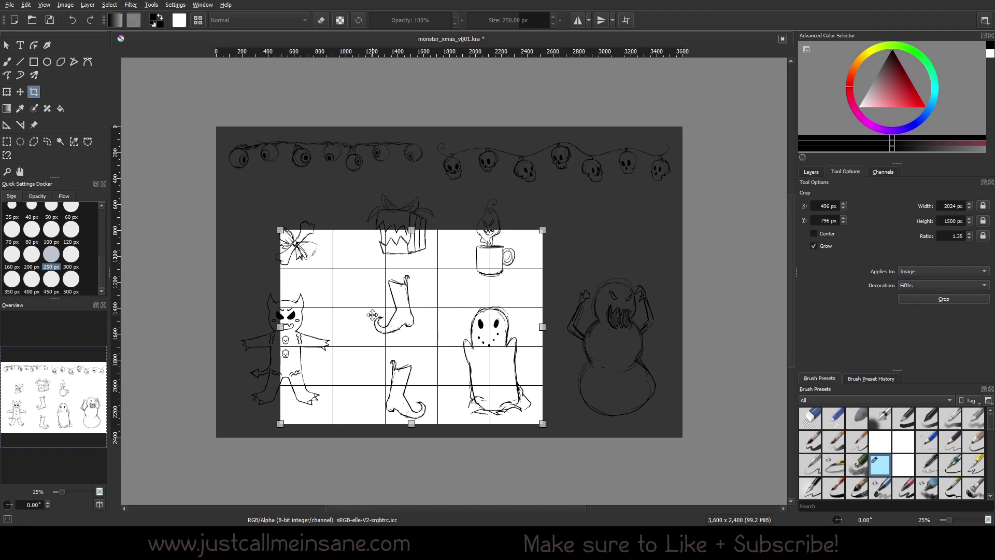
# Reposition the crop box around the sheet, ending at X 692, Y 604.
pyautogui.moveTo(372, 315); pyautogui.dragTo(362, 239)
pyautogui.moveTo(455, 261); pyautogui.dragTo(580, 328)
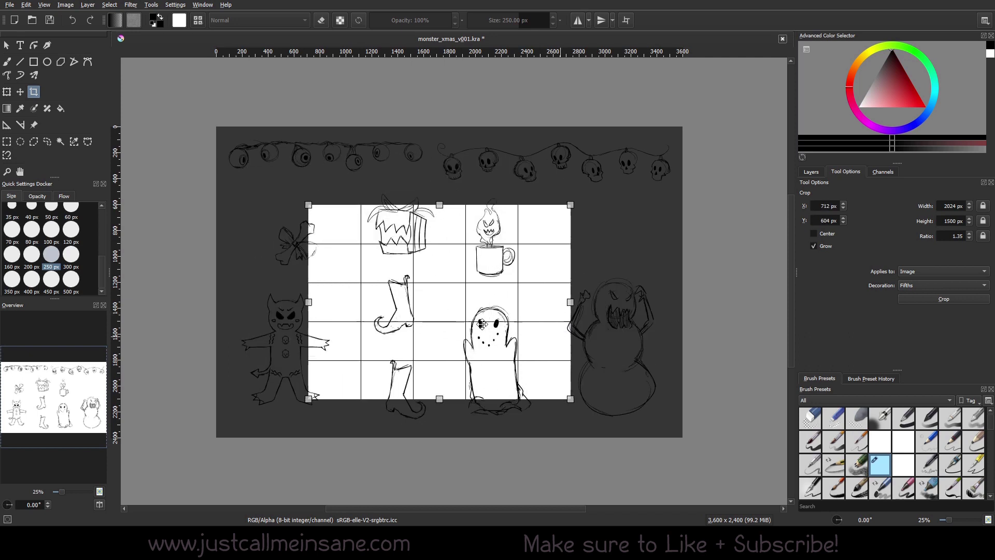
pyautogui.moveTo(482, 323); pyautogui.dragTo(479, 324)
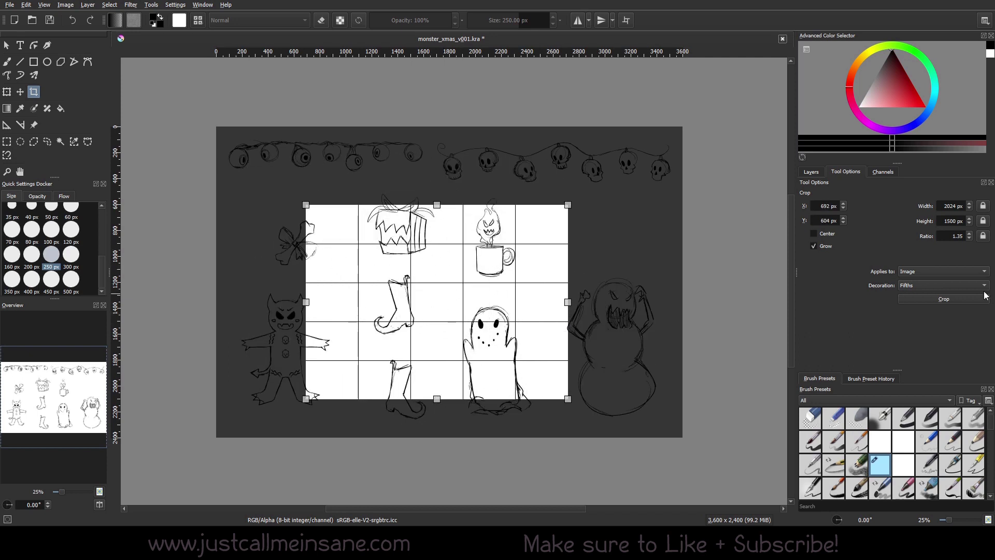
pyautogui.click(953, 285)
# Use Passport photo guides, move the crop box over the snowman and back, then choose Crosshair.
pyautogui.click(950, 297)
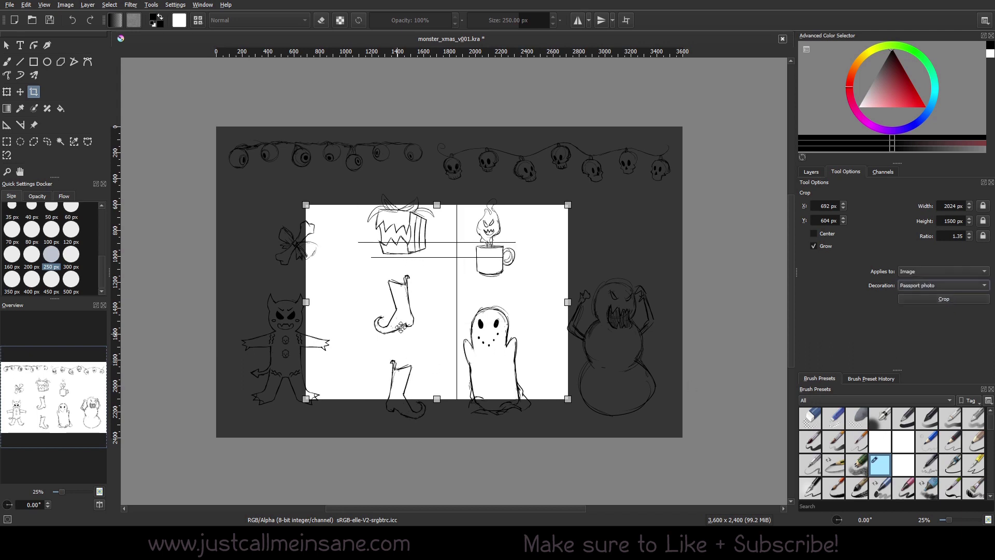
pyautogui.moveTo(400, 327); pyautogui.dragTo(499, 292)
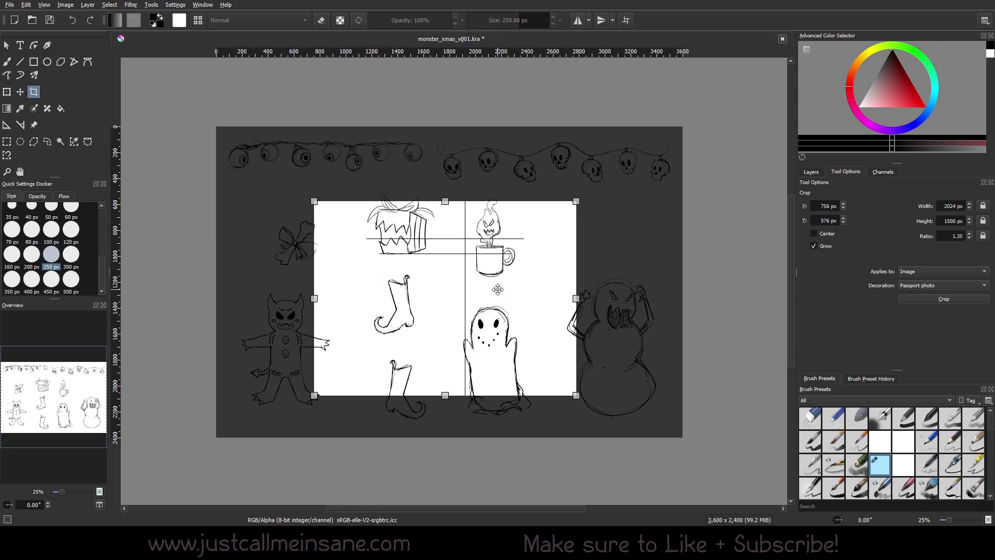
pyautogui.moveTo(497, 290); pyautogui.dragTo(603, 287)
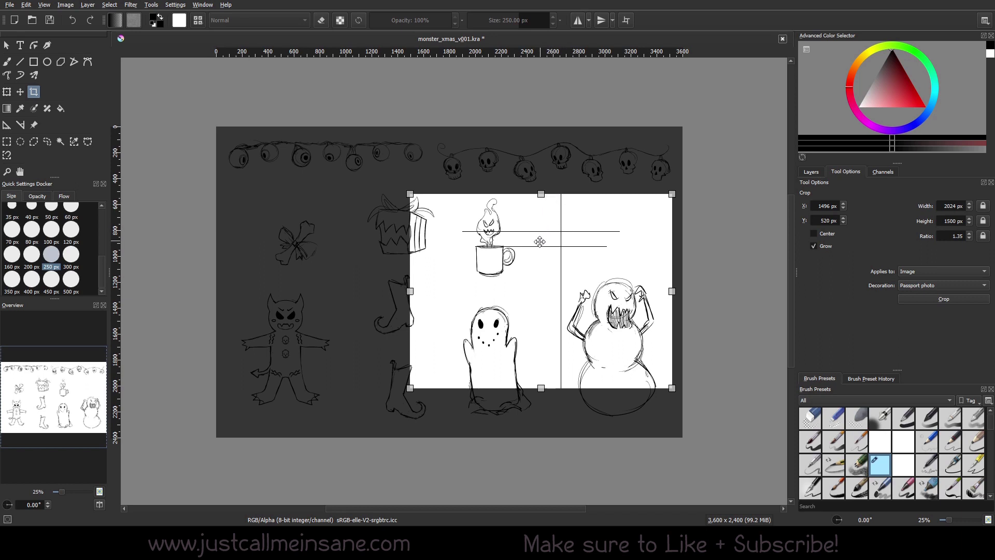
pyautogui.moveTo(554, 283); pyautogui.dragTo(489, 302)
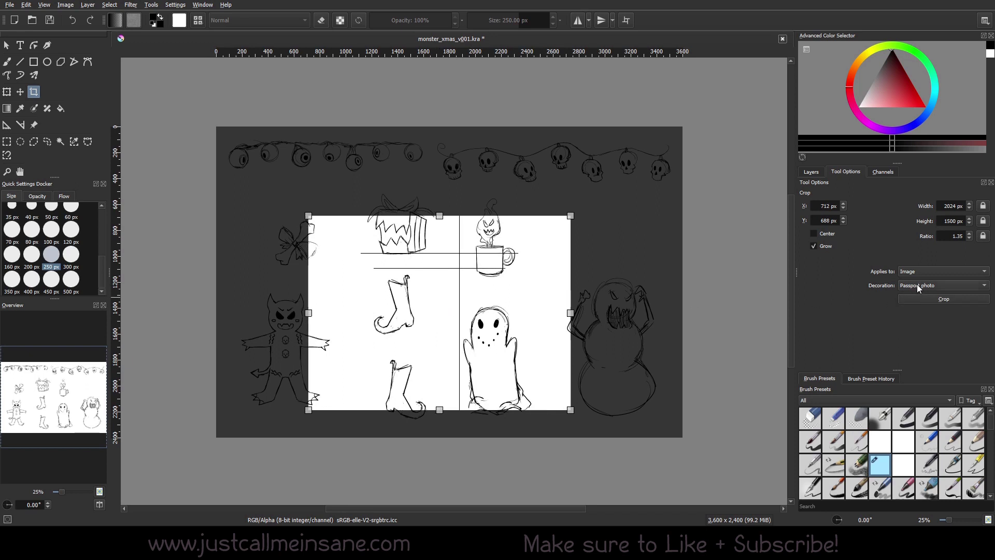
pyautogui.click(938, 285)
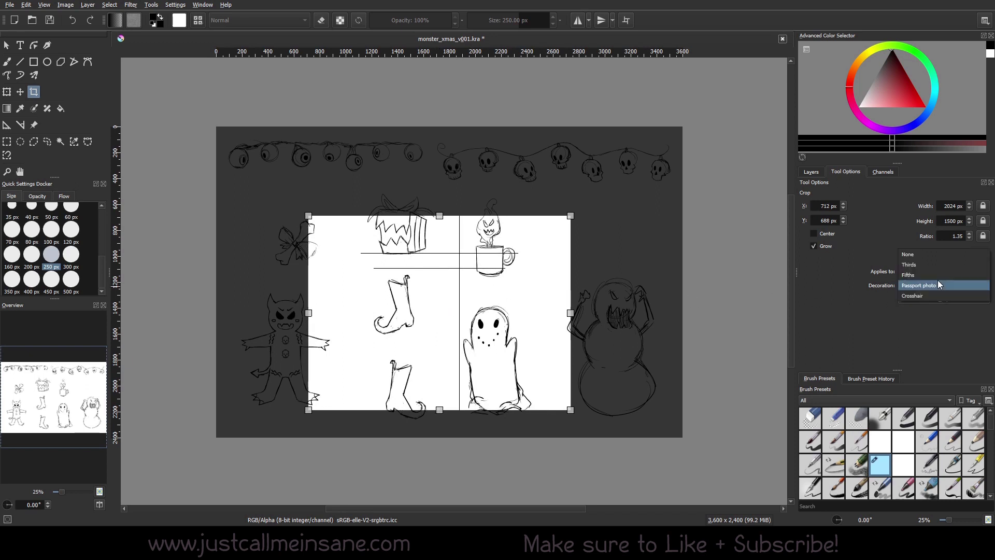
pyautogui.click(917, 295)
# Move the crop box left, apply the 2024 × 1500 Crosshair crop, then undo it.
pyautogui.moveTo(465, 291); pyautogui.dragTo(361, 286)
pyautogui.click(969, 285)
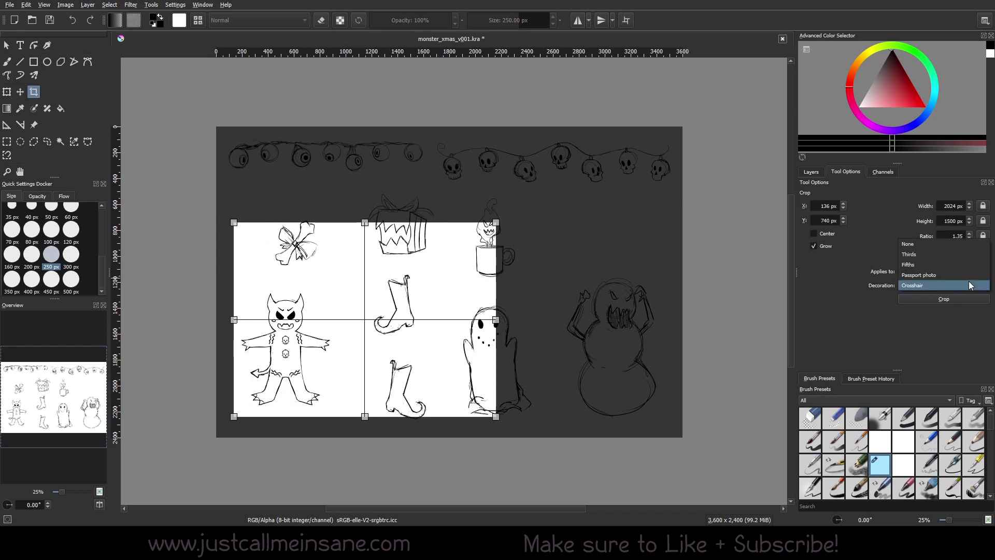
pyautogui.click(967, 283)
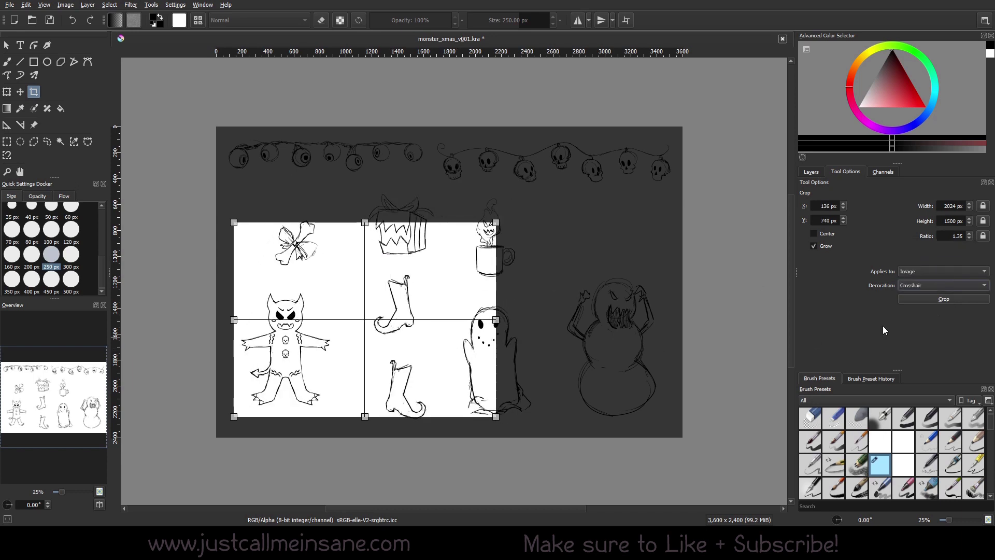
pyautogui.click(912, 298)
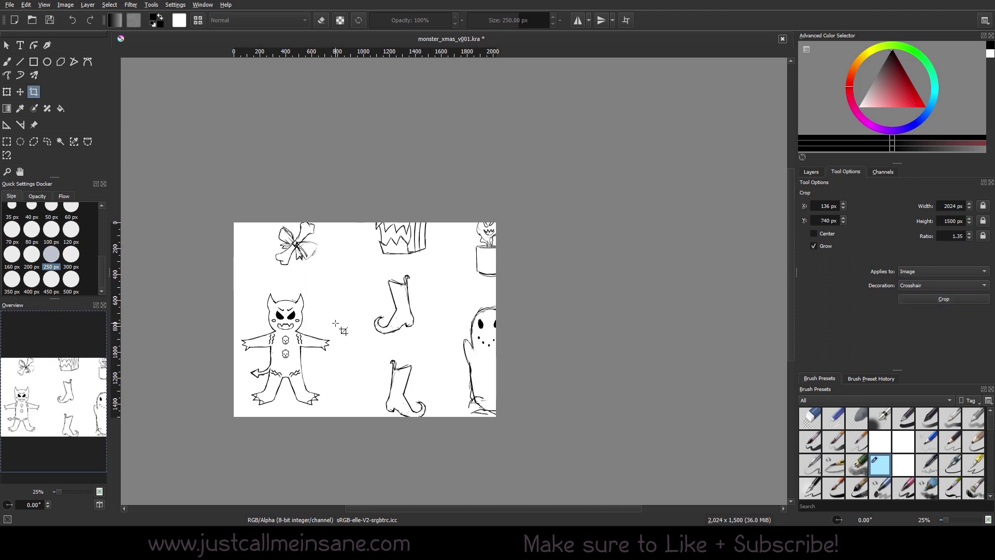
pyautogui.hotkey('ctrl', 'z')
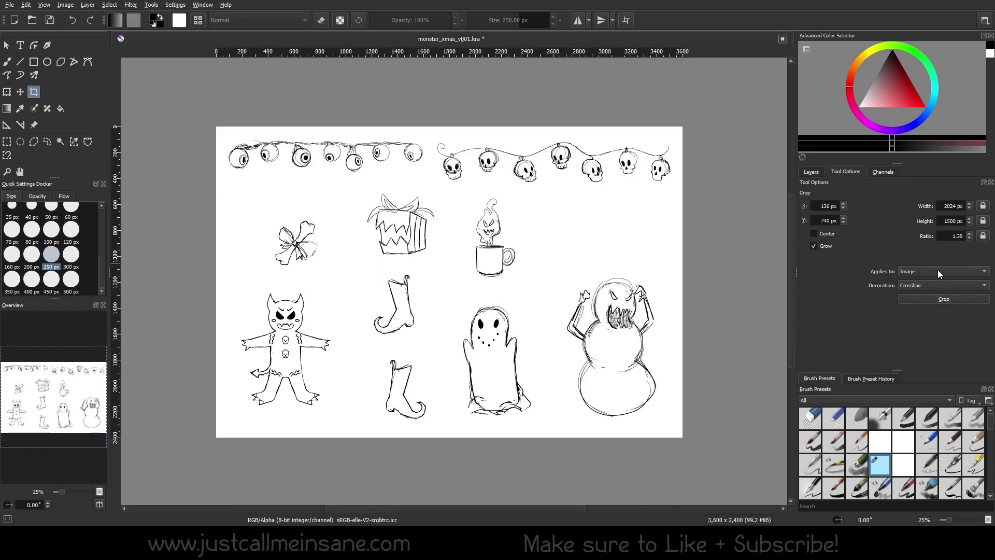
# Create a crop box over the full 3600 × 2400 sheet and switch its guides to Thirds.
pyautogui.click(412, 263)
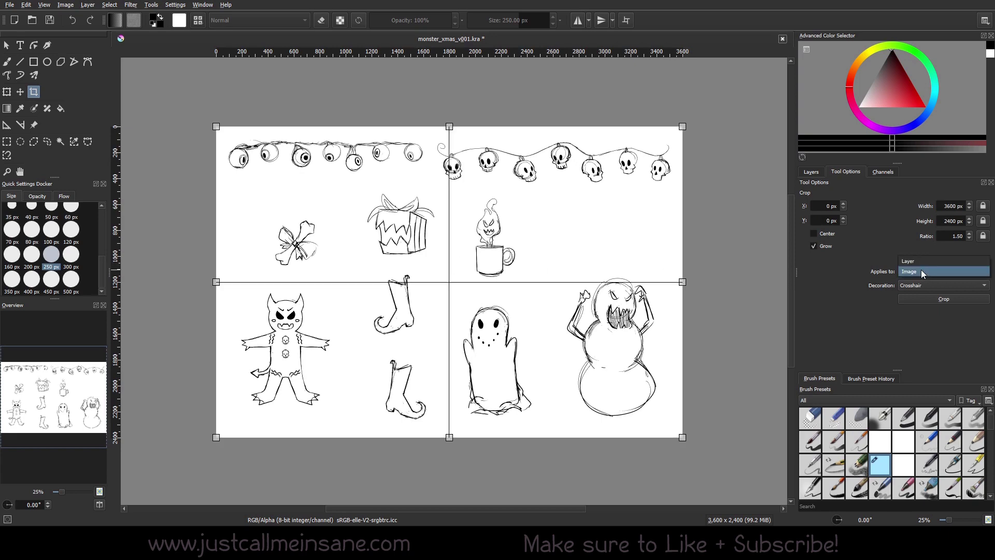
pyautogui.click(917, 286)
pyautogui.click(915, 255)
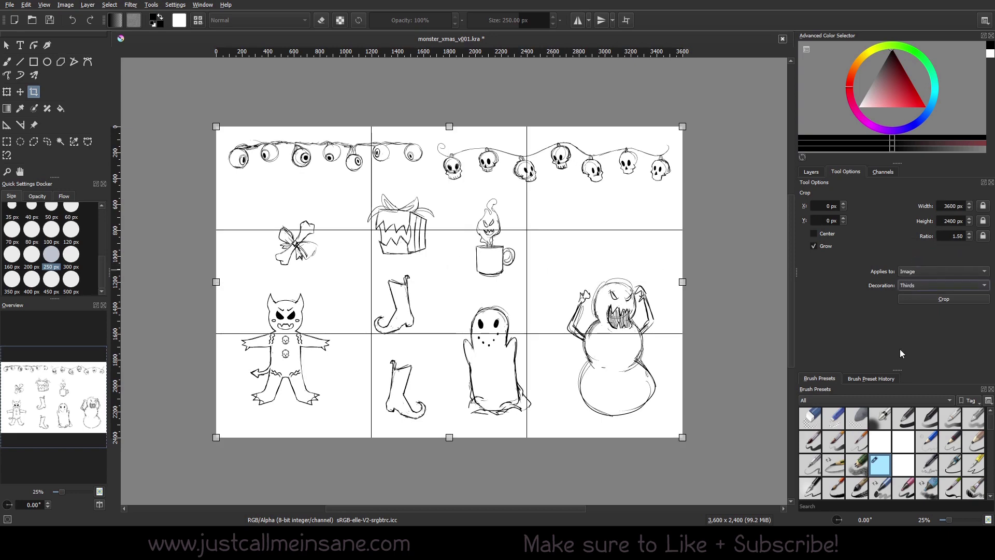